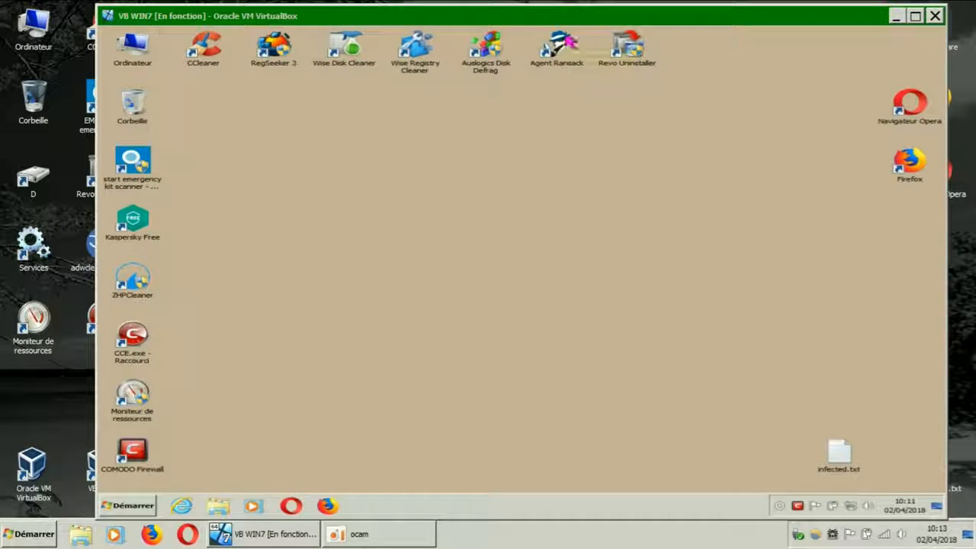
# Launch the Resource Monitor (Moniteur de ressources) inside the Windows 7 virtual machine.
pyautogui.click(573, 31)
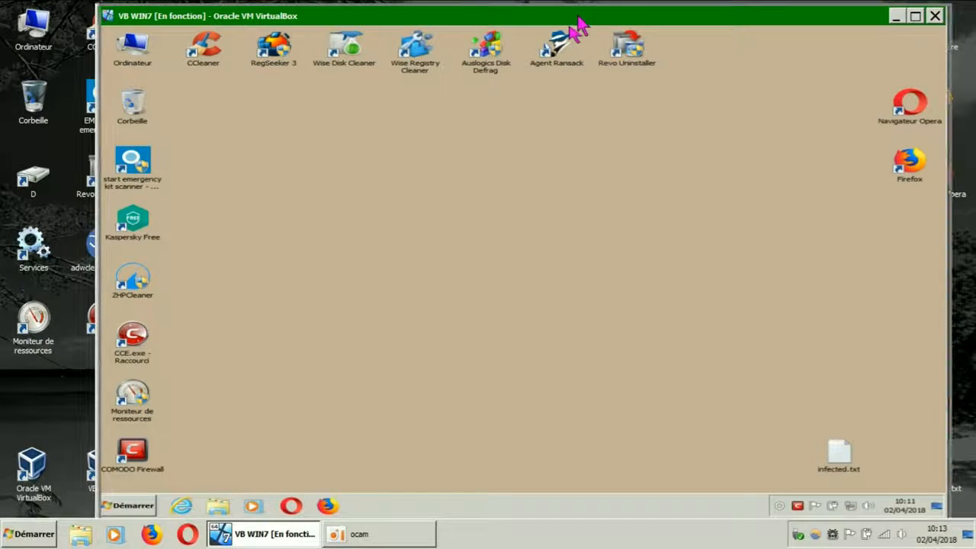
pyautogui.moveTo(572, 21); pyautogui.dragTo(576, 21)
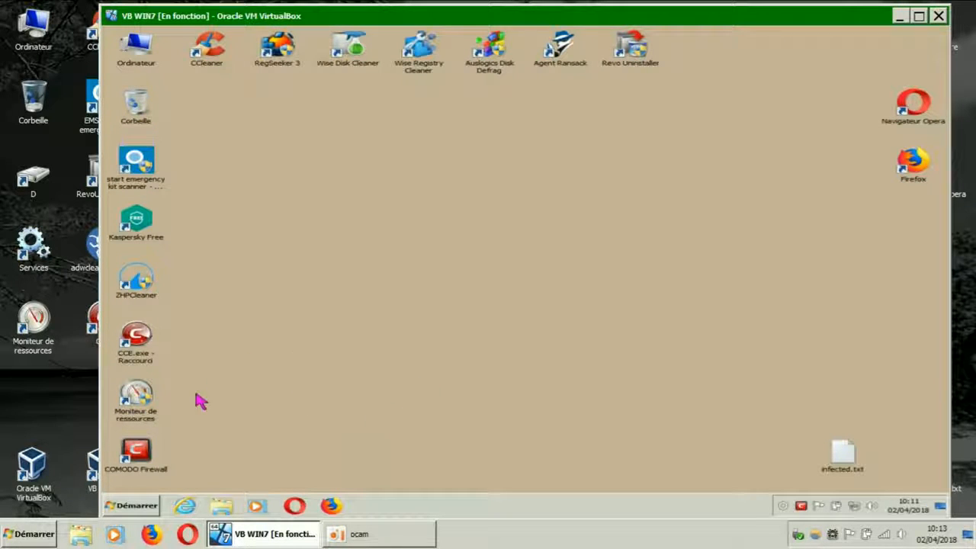
pyautogui.click(149, 408)
pyautogui.doubleClick(147, 404)
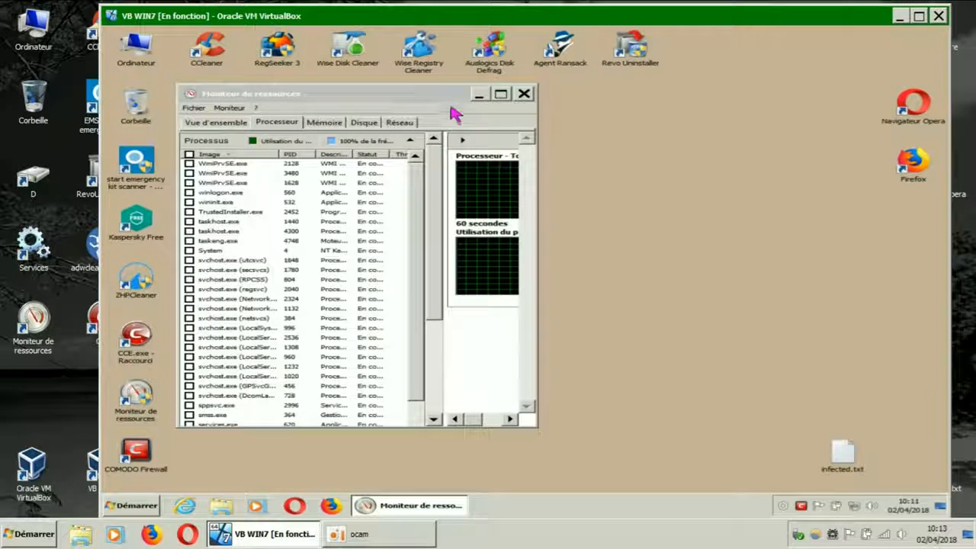
# Reposition the Resource Monitor window and enlarge it to fill most of the virtual machine's desktop.
pyautogui.moveTo(457, 92); pyautogui.dragTo(470, 77)
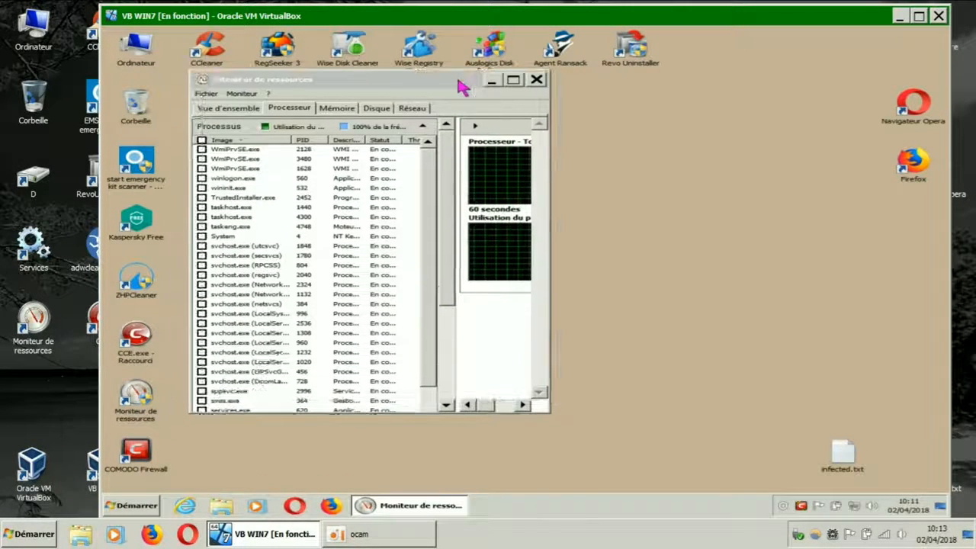
pyautogui.moveTo(555, 417); pyautogui.dragTo(743, 489)
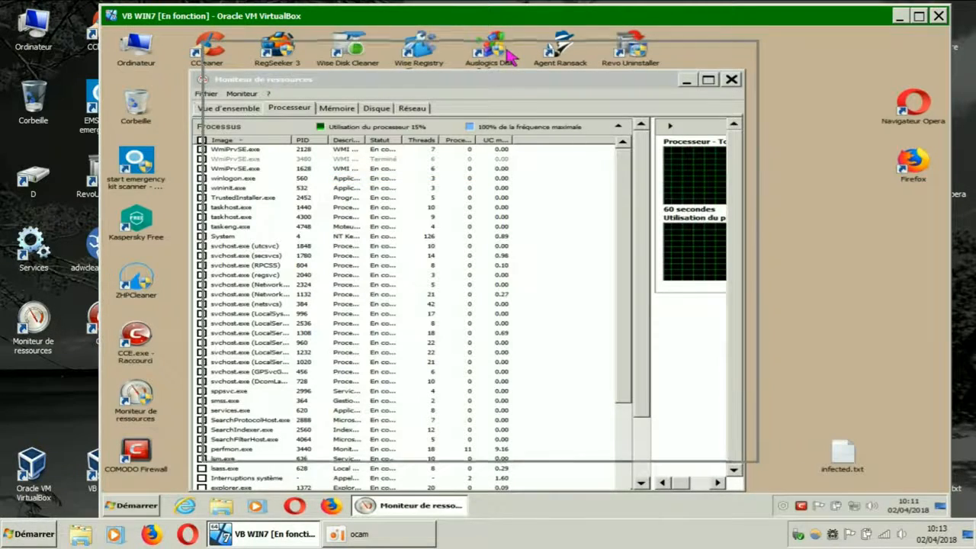
pyautogui.moveTo(503, 82); pyautogui.dragTo(518, 50)
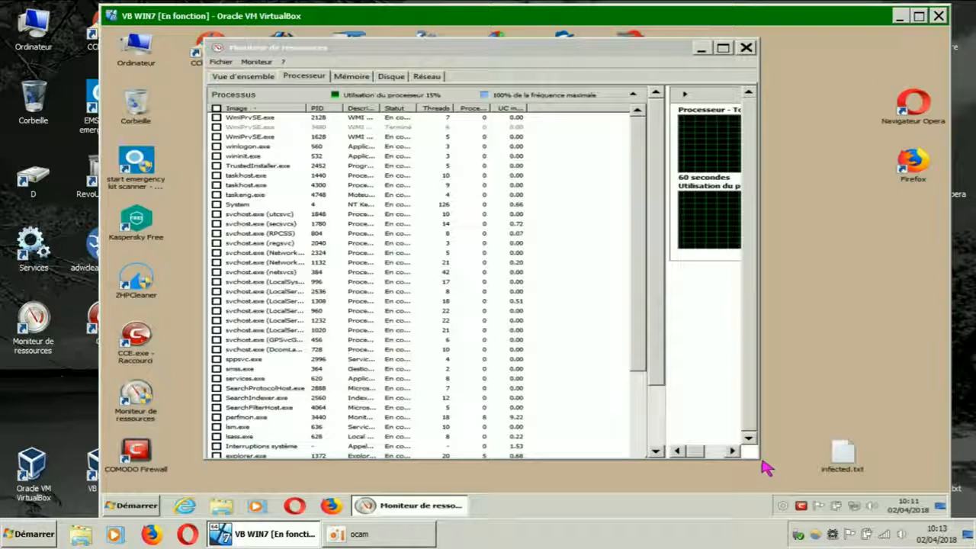
pyautogui.moveTo(761, 460); pyautogui.dragTo(852, 489)
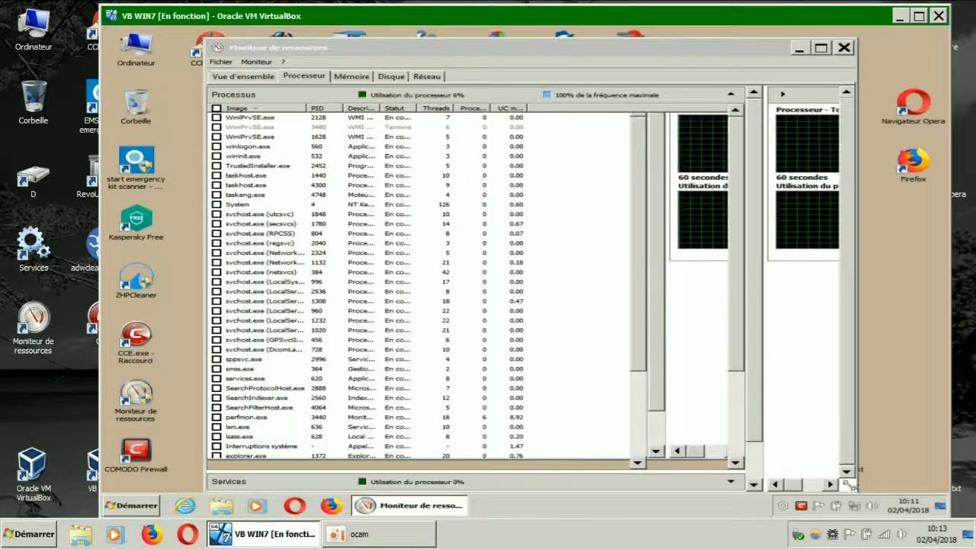
# Sort the processor process list by image name in descending order, and minimize the Resource Monitor.
pyautogui.click(273, 112)
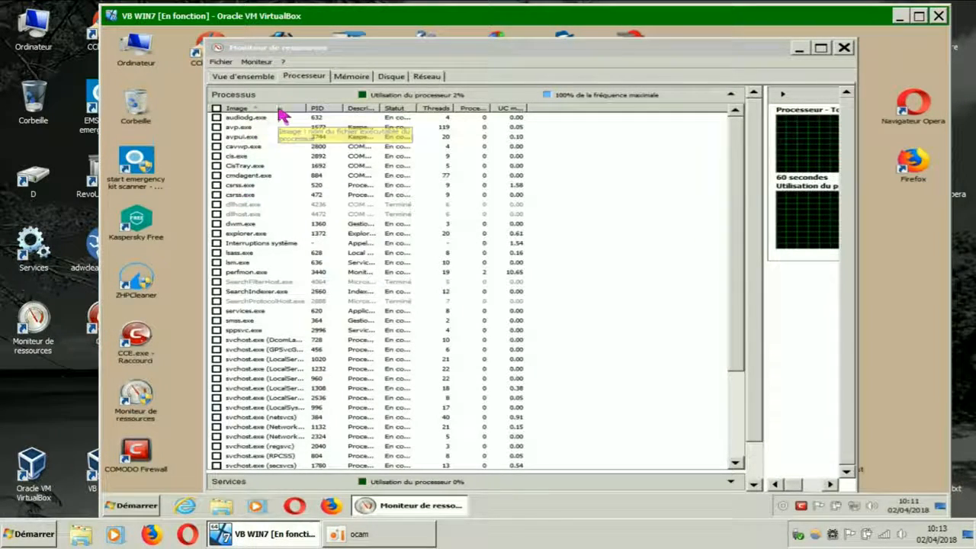
pyautogui.click(275, 108)
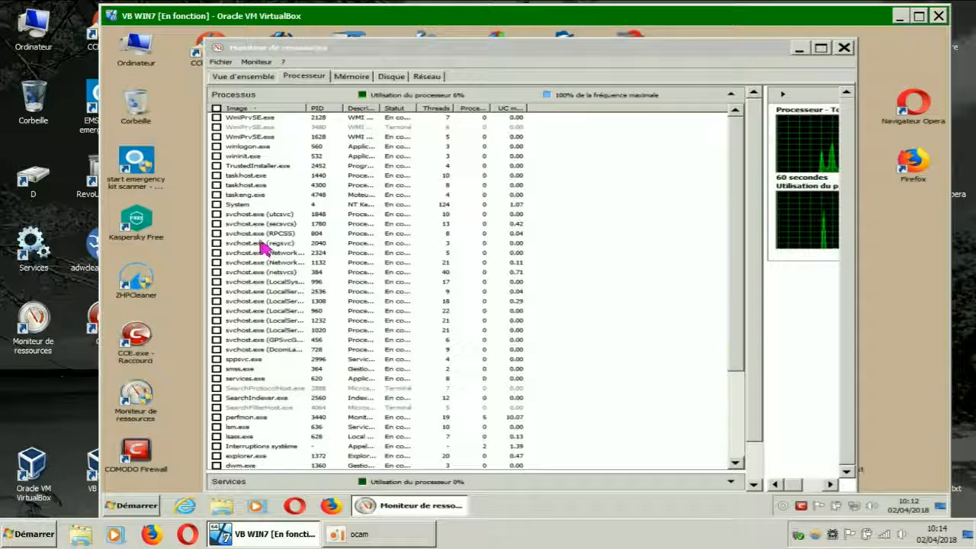
pyautogui.rightClick(256, 137)
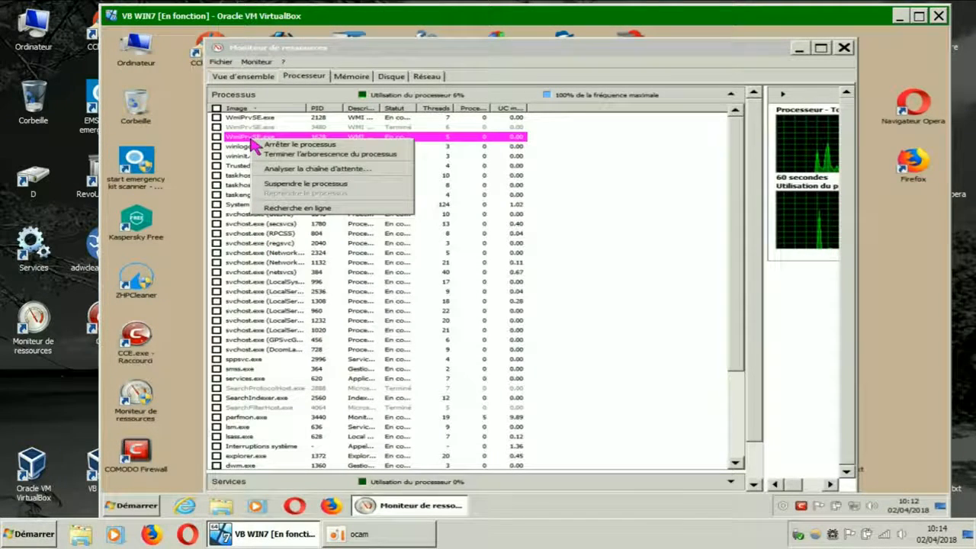
pyautogui.click(686, 250)
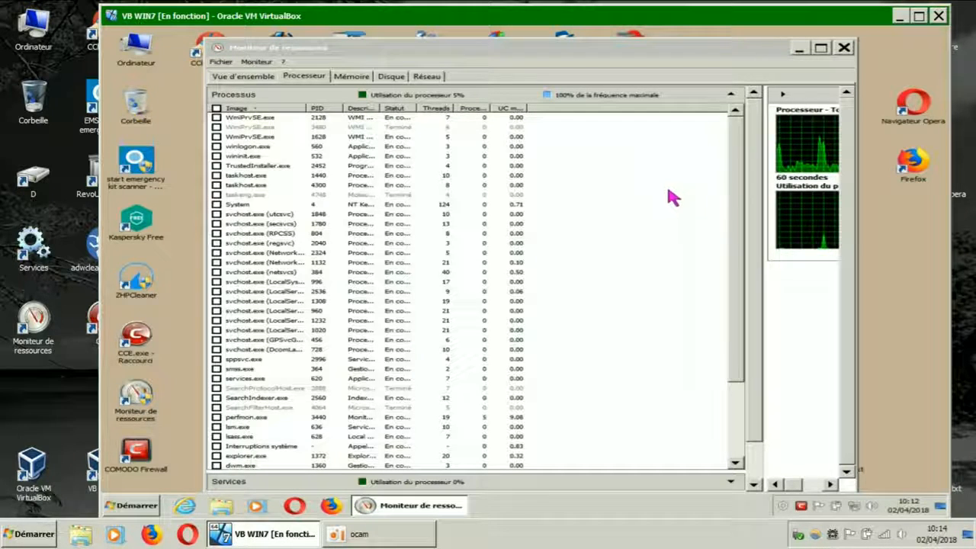
pyautogui.click(799, 49)
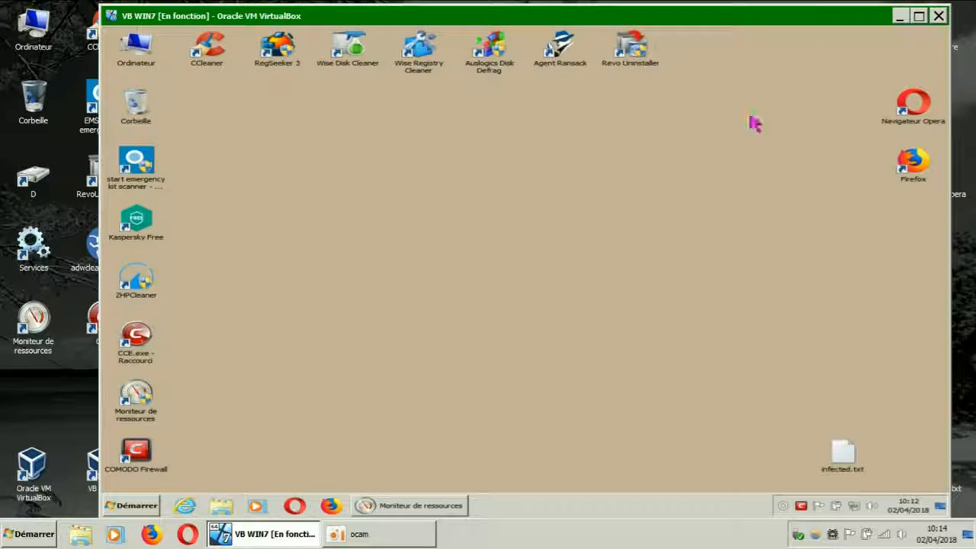
# Launch Windows Media Player and open its Options dialog.
pyautogui.click(257, 506)
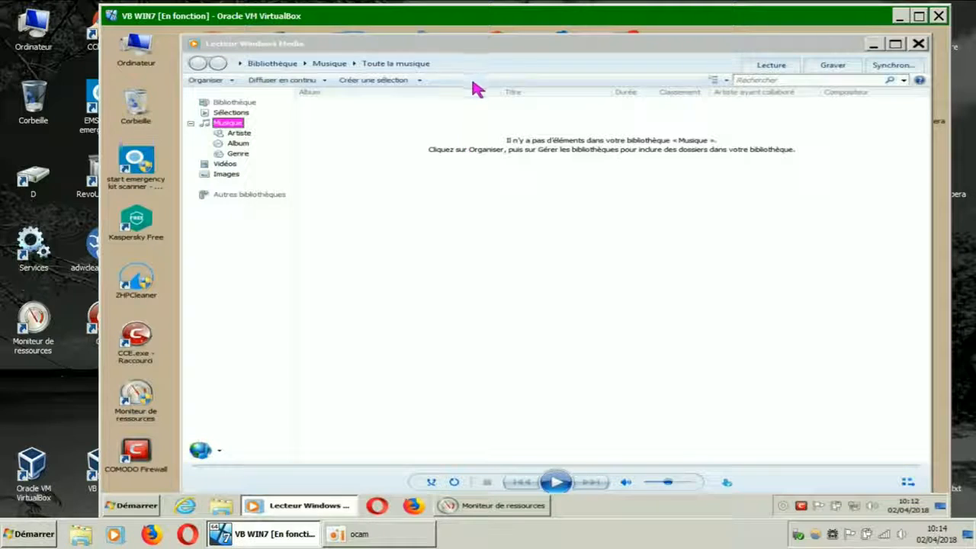
pyautogui.rightClick(515, 67)
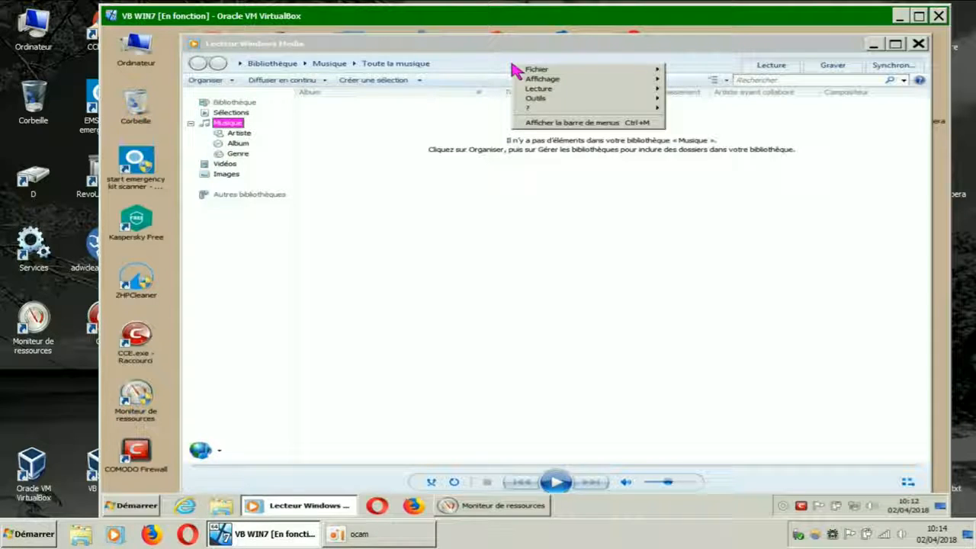
pyautogui.moveTo(549, 99)
pyautogui.click(692, 137)
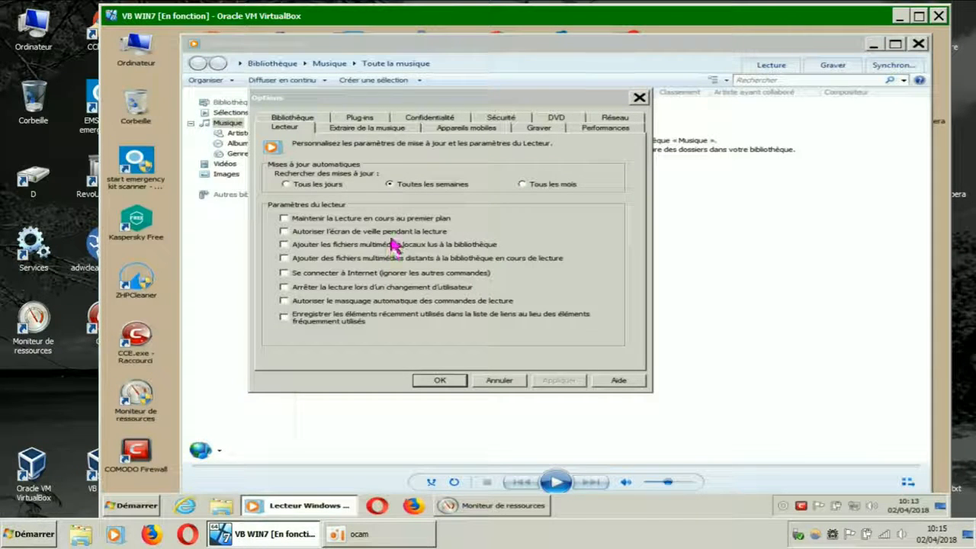
# Set the player's automatic update check to "Tous les mois" and apply the change.
pyautogui.click(318, 119)
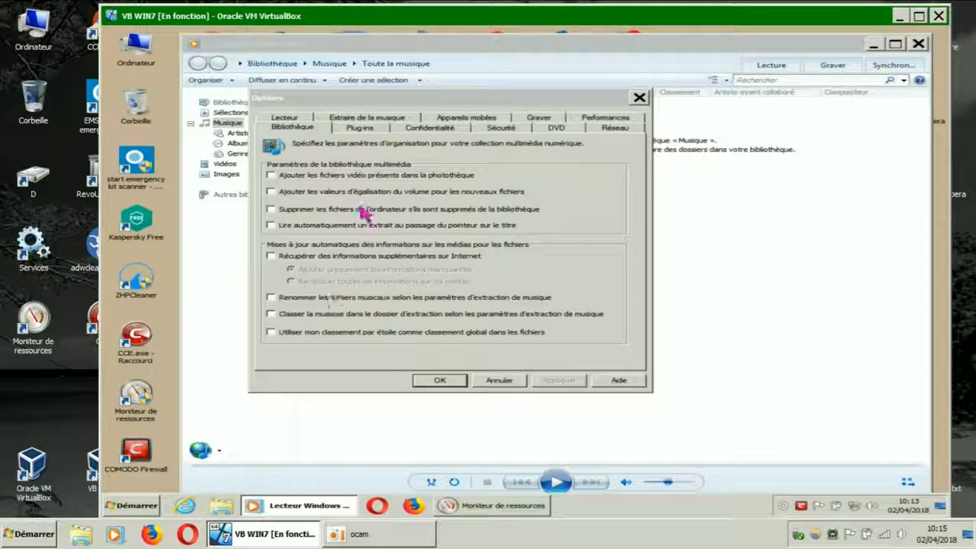
pyautogui.click(294, 118)
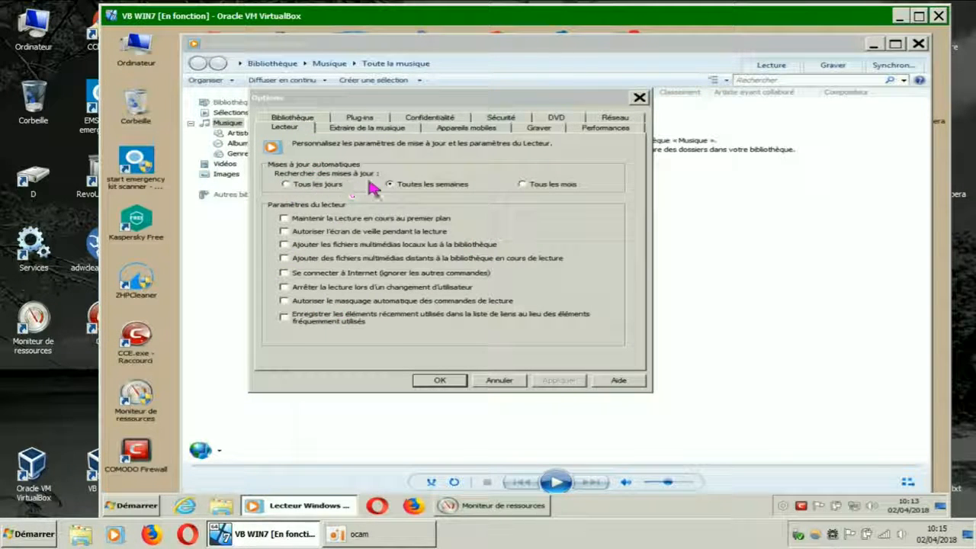
pyautogui.click(525, 188)
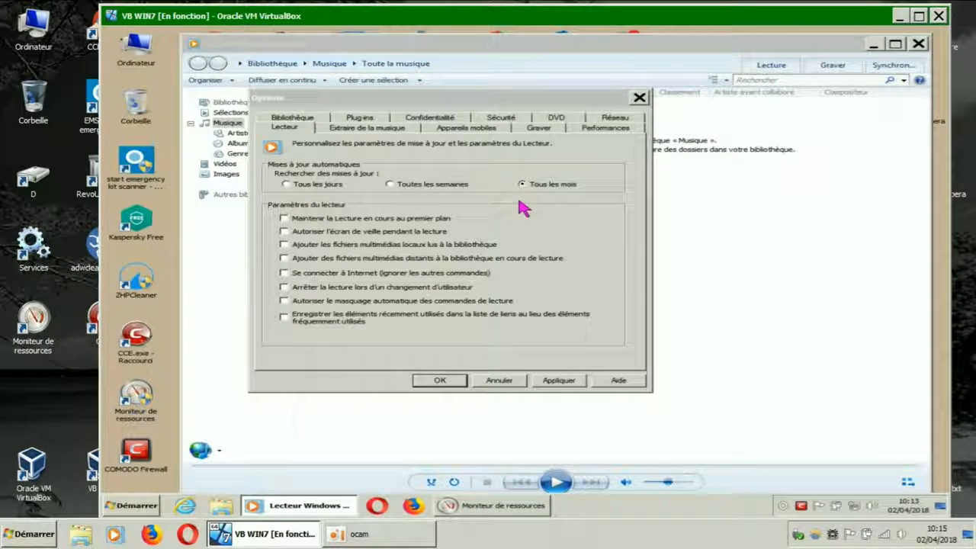
pyautogui.click(307, 120)
pyautogui.click(304, 128)
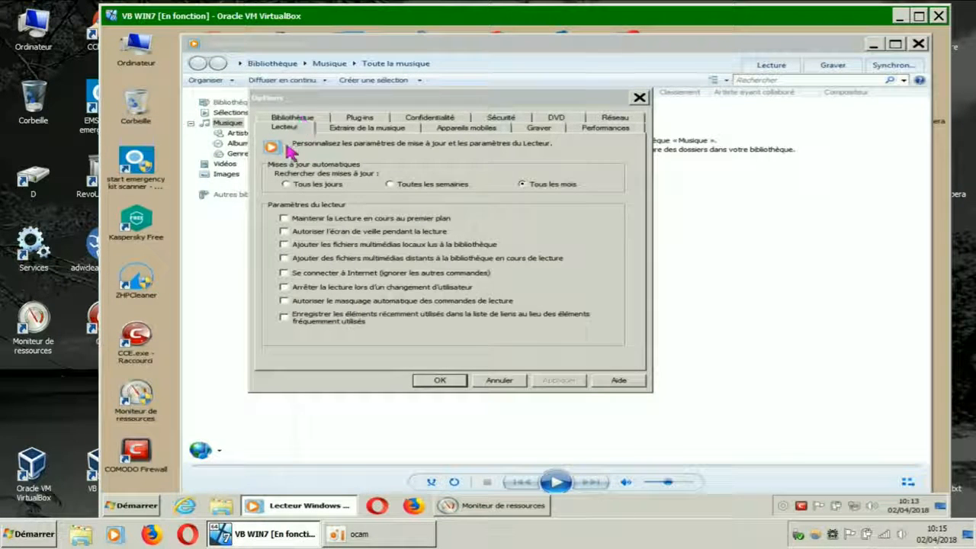
# Clear the player's history and its CD, DVD and device caches in the privacy options.
pyautogui.click(369, 122)
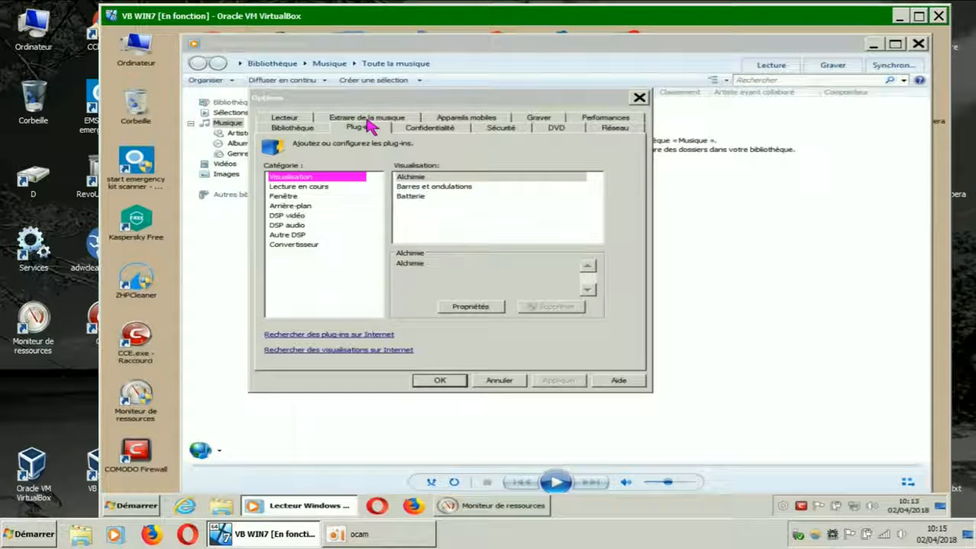
pyautogui.click(447, 131)
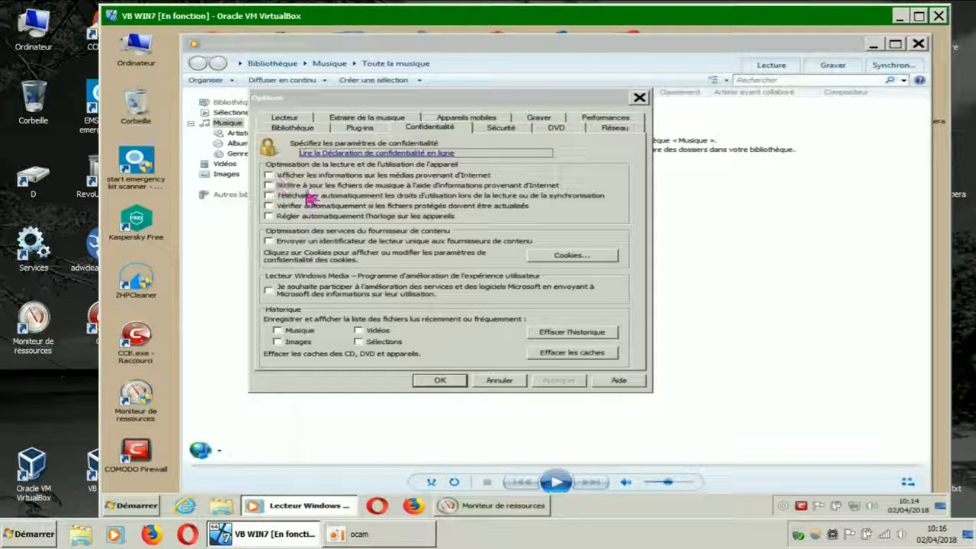
pyautogui.click(561, 338)
pyautogui.click(554, 356)
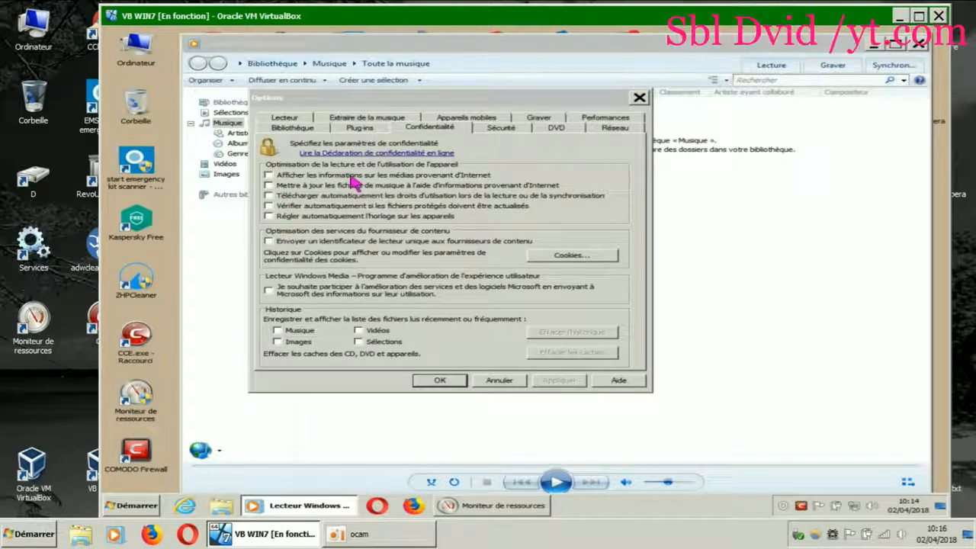
# Apply "Ne pas utiliser de serveur proxy" for the HTTP streaming protocol in the network options, and close the dialog and Windows Media Player.
pyautogui.click(497, 128)
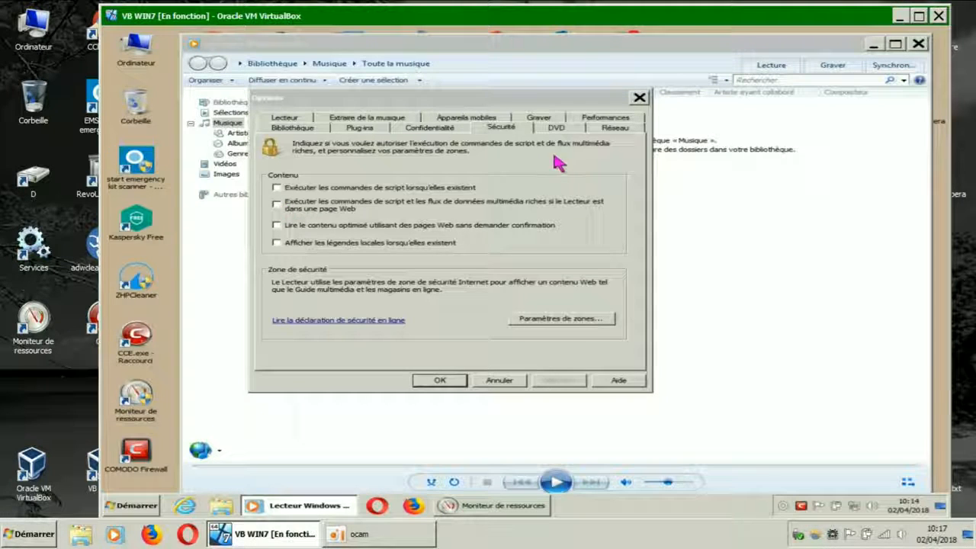
pyautogui.click(584, 118)
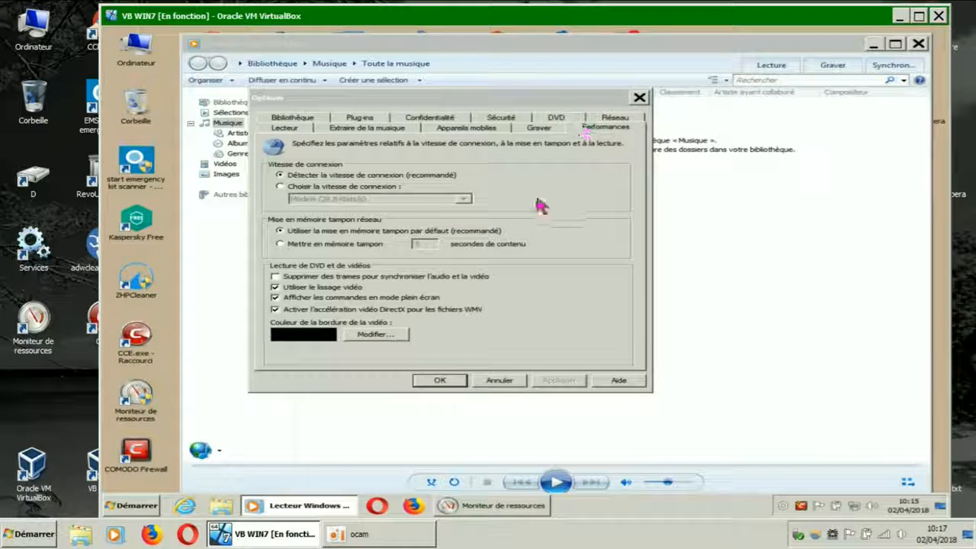
pyautogui.click(606, 119)
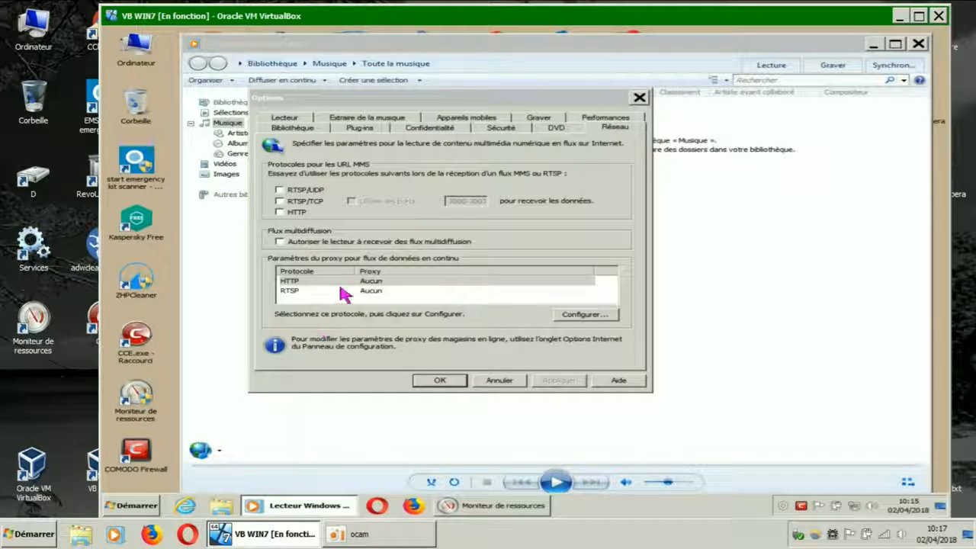
pyautogui.click(299, 281)
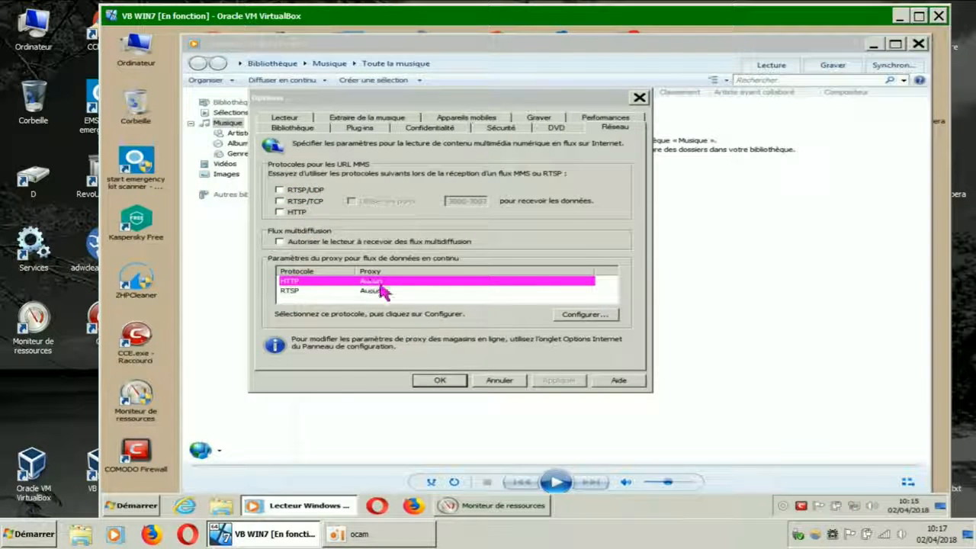
pyautogui.click(579, 314)
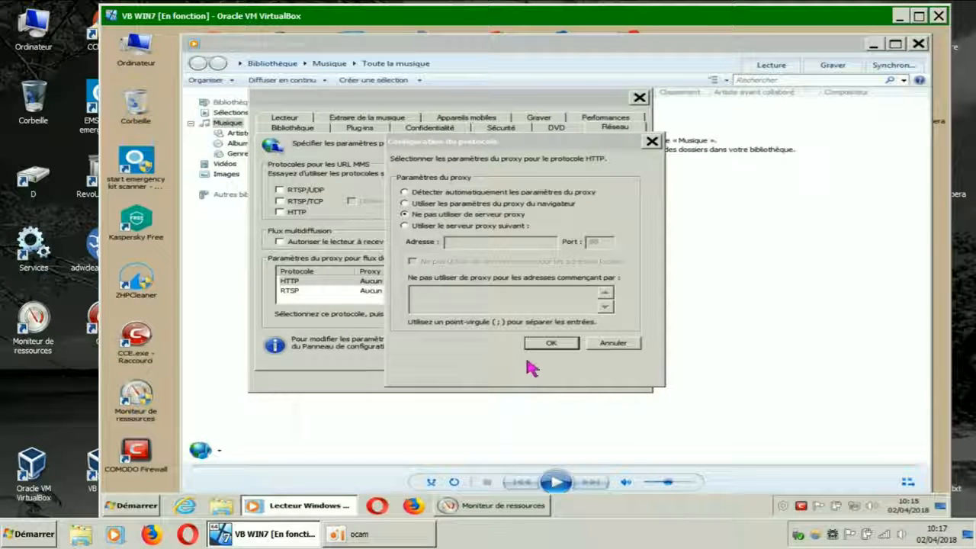
pyautogui.click(550, 343)
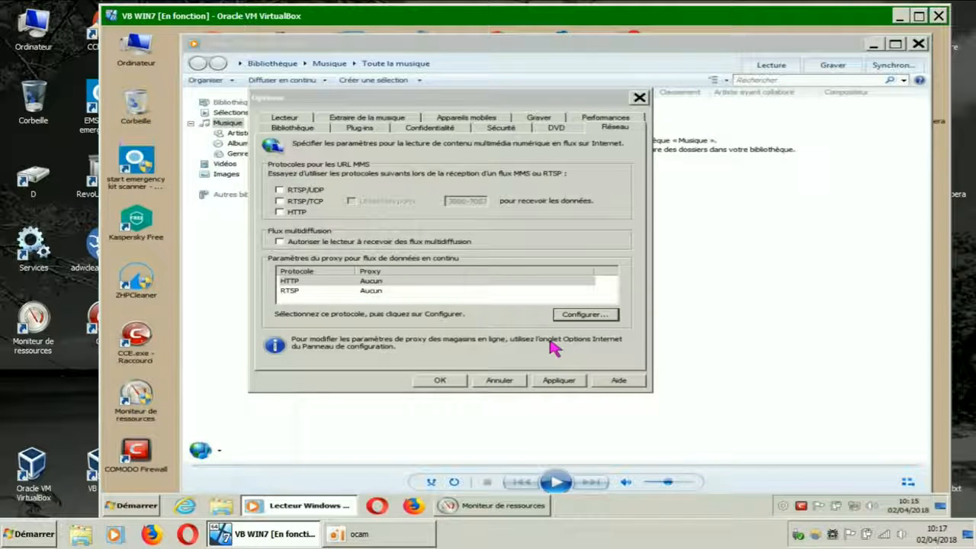
pyautogui.click(566, 380)
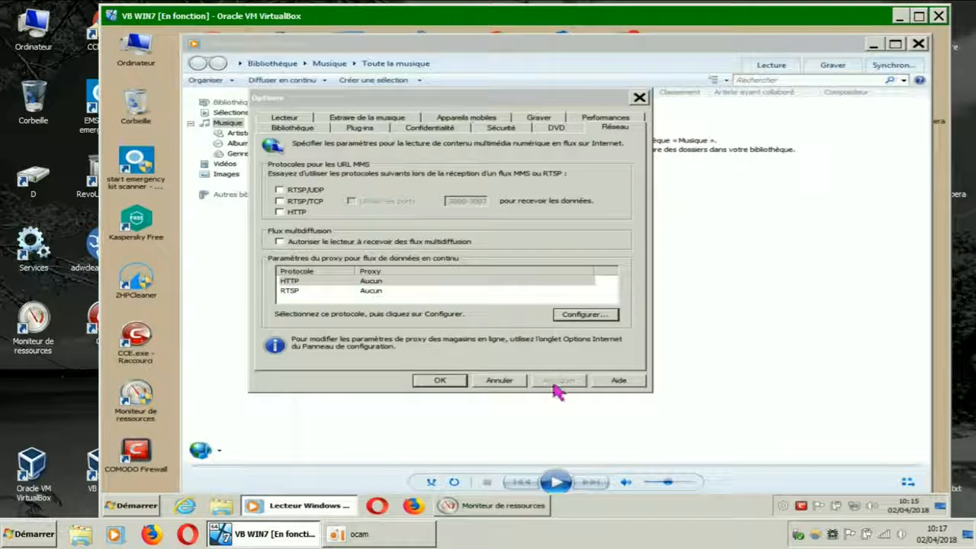
pyautogui.click(440, 380)
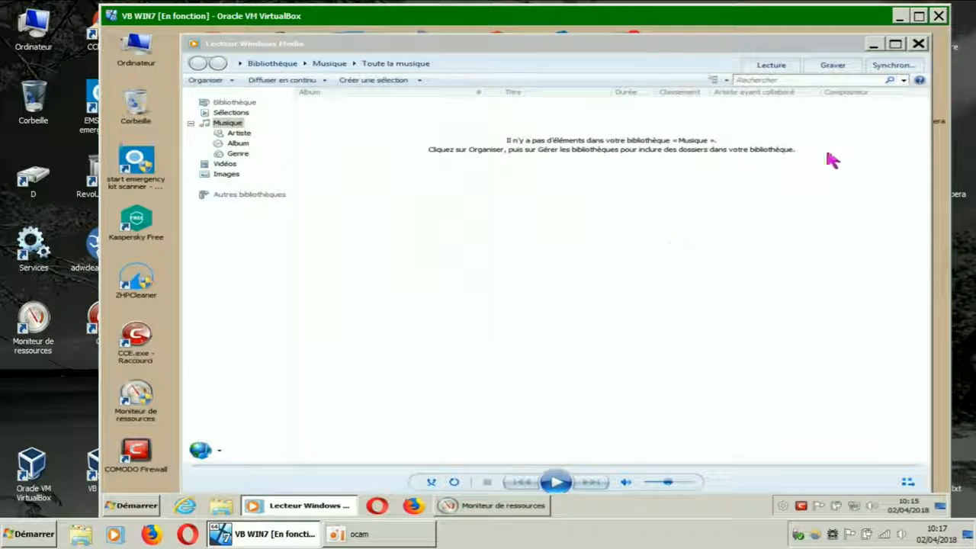
pyautogui.click(918, 43)
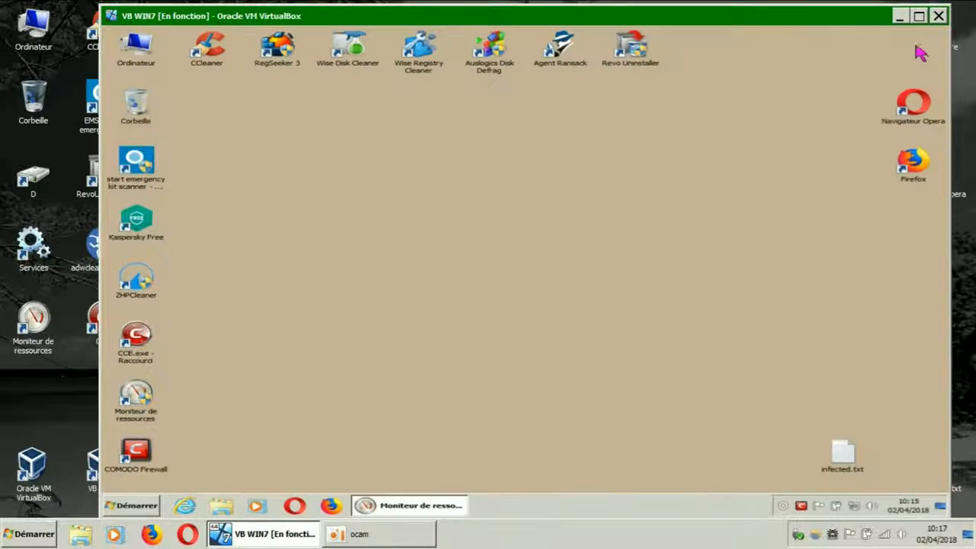
# Look up the wmpnetwk.exe process online from the Resource Monitor and open its fichier.net page.
pyautogui.click(398, 506)
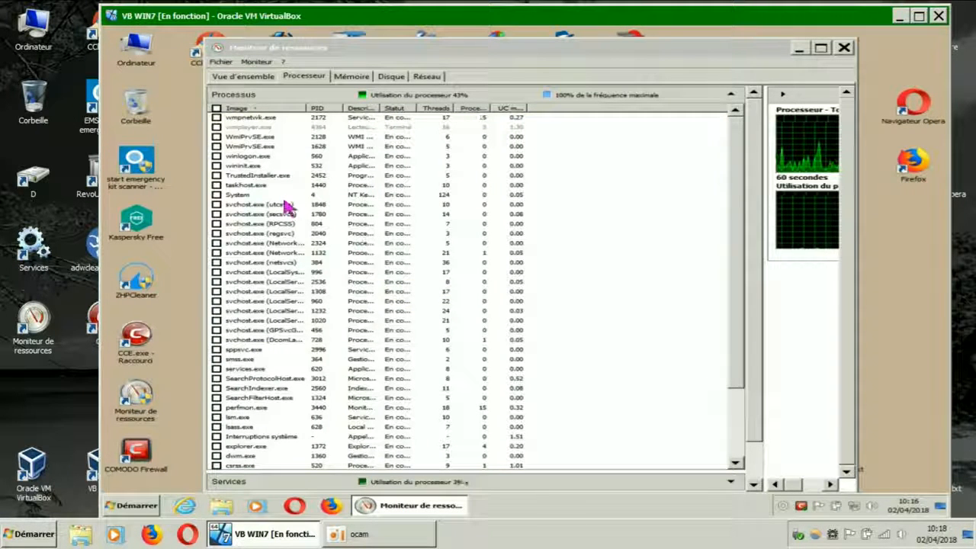
pyautogui.click(248, 119)
pyautogui.click(251, 137)
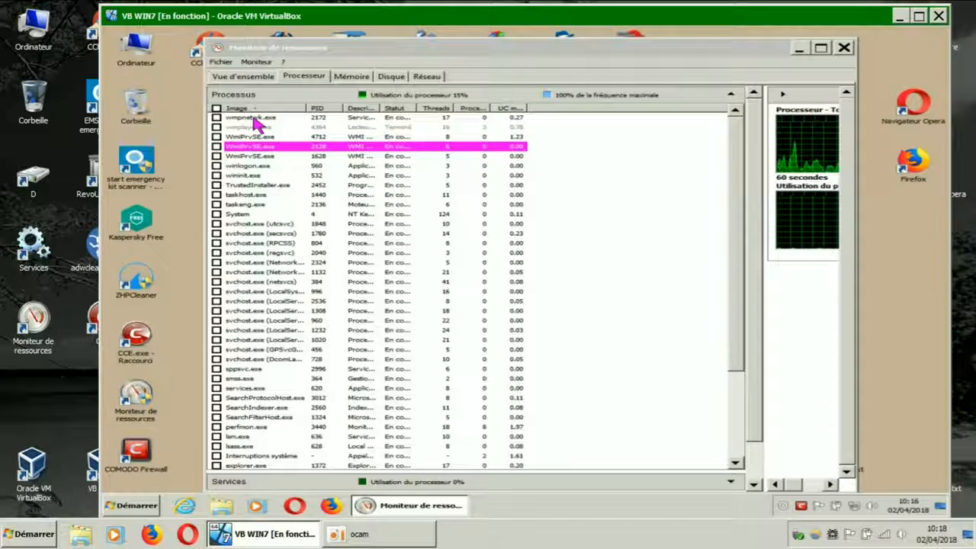
pyautogui.rightClick(257, 124)
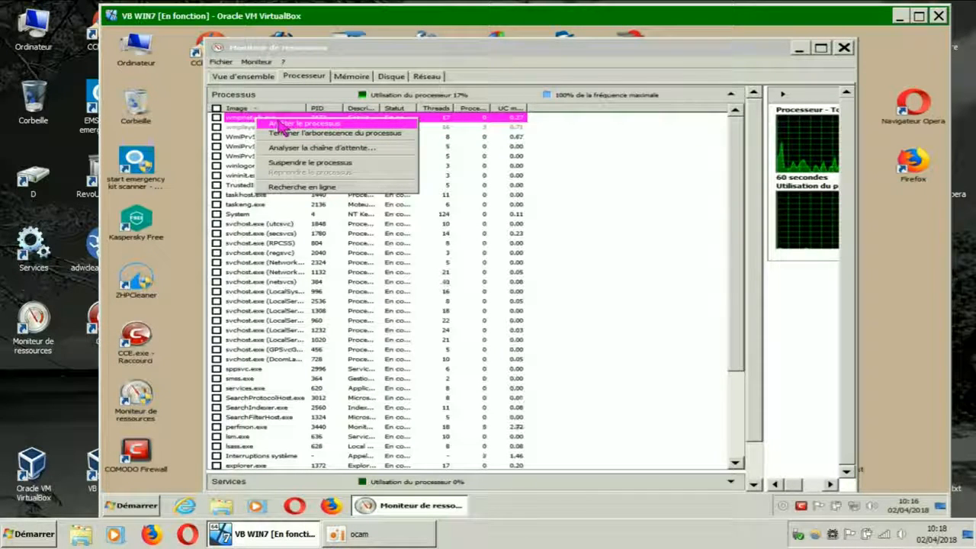
pyautogui.click(302, 189)
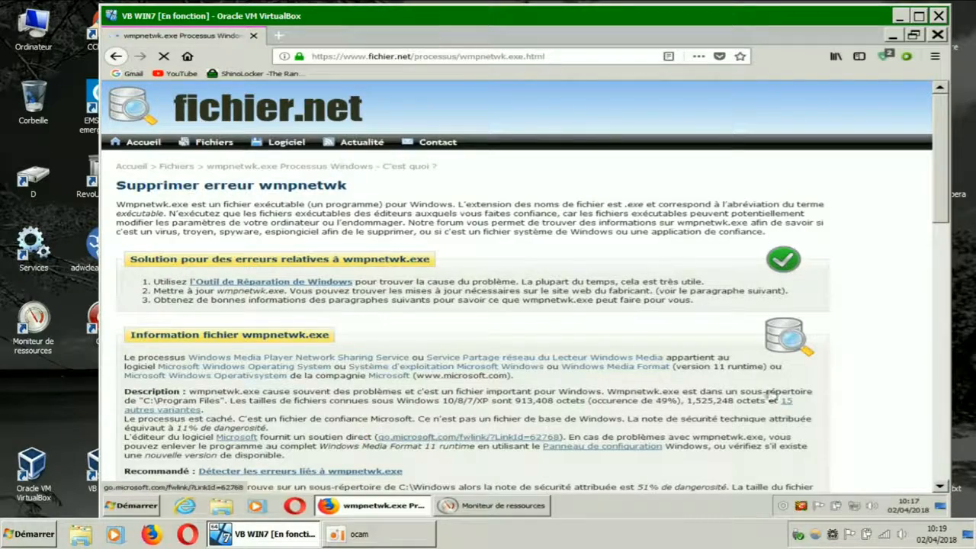
# Read the wmpnetwk.exe file information on fichier.net, and close Firefox and the Resource Monitor.
pyautogui.scroll(-1, 941, 221)
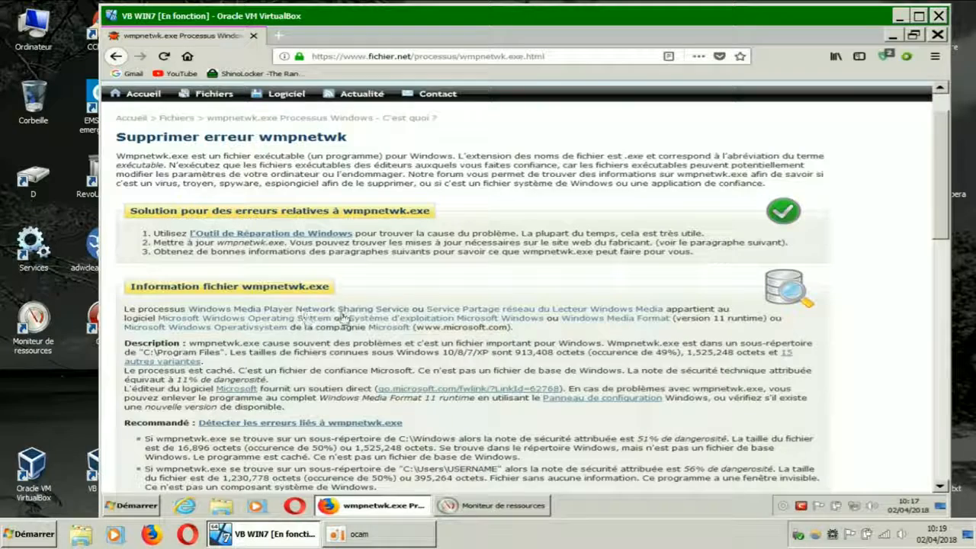
pyautogui.click(937, 36)
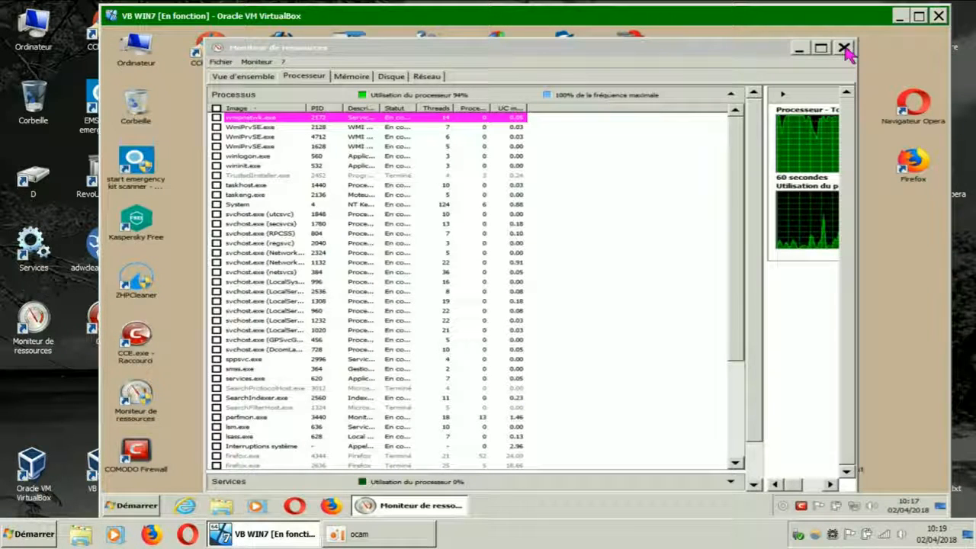
pyautogui.click(844, 48)
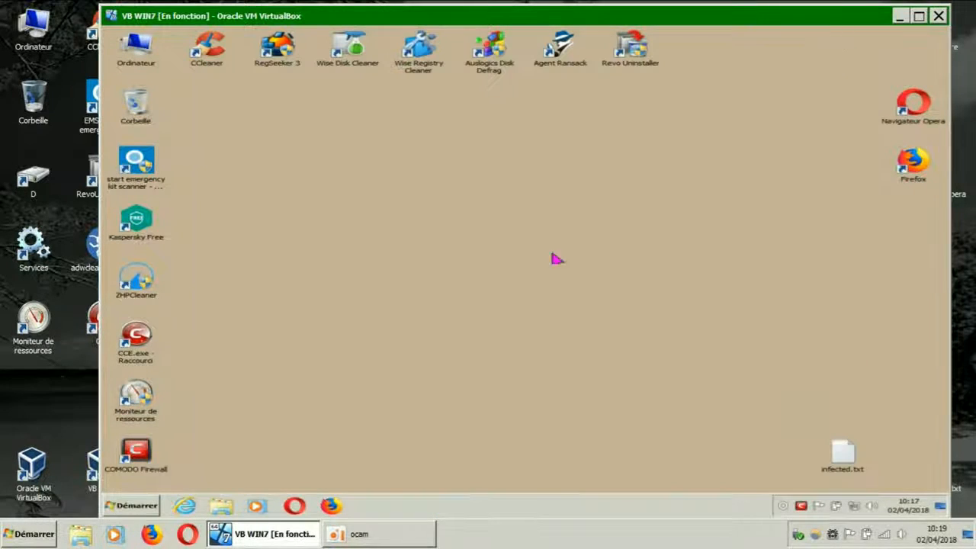
# Open the Windows features list from Programmes et fonctionnalités in the virtual machine's Control Panel and maximize it.
pyautogui.click(143, 506)
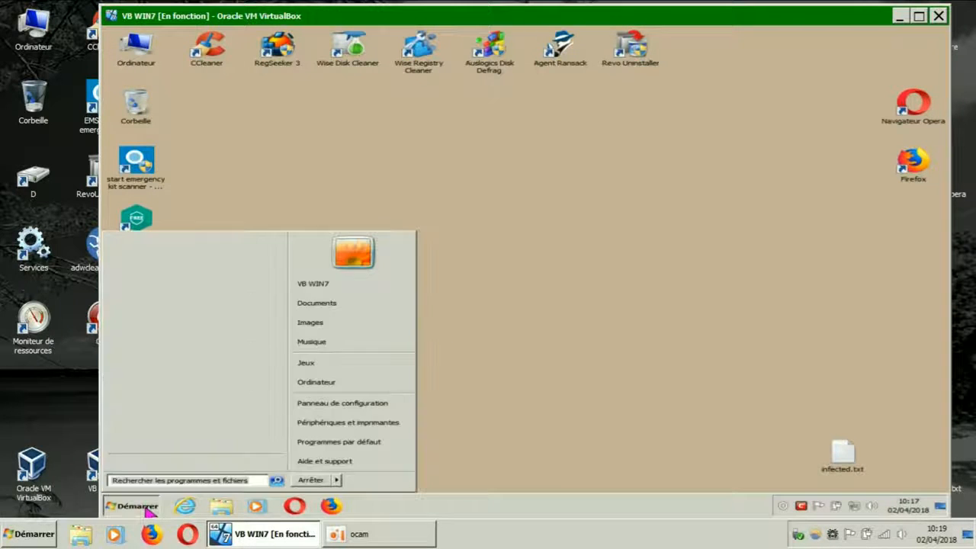
pyautogui.click(313, 404)
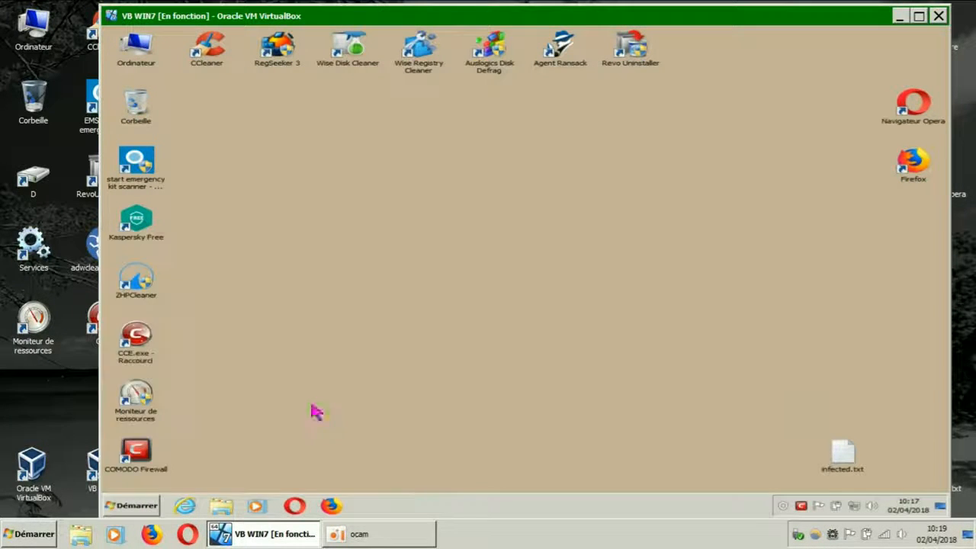
pyautogui.moveTo(543, 111); pyautogui.dragTo(566, 48)
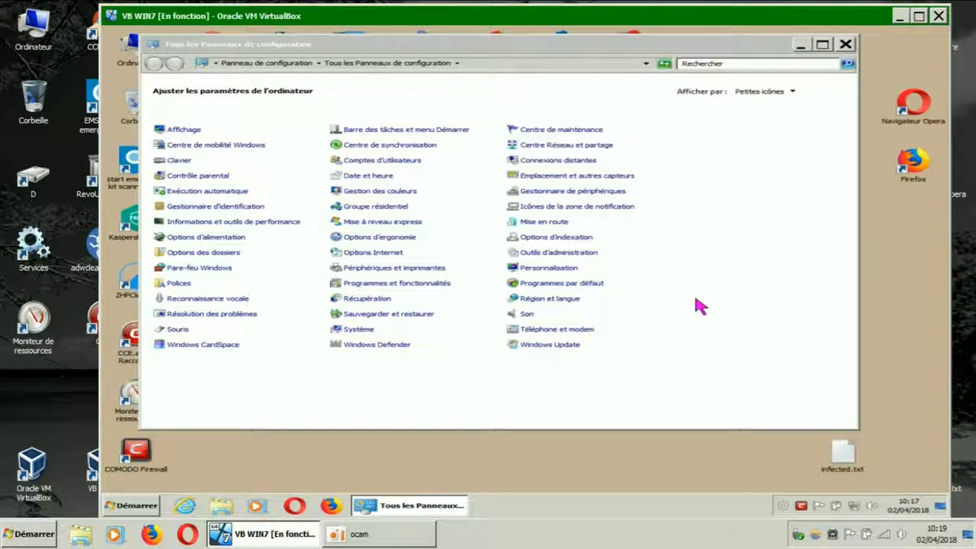
pyautogui.click(422, 287)
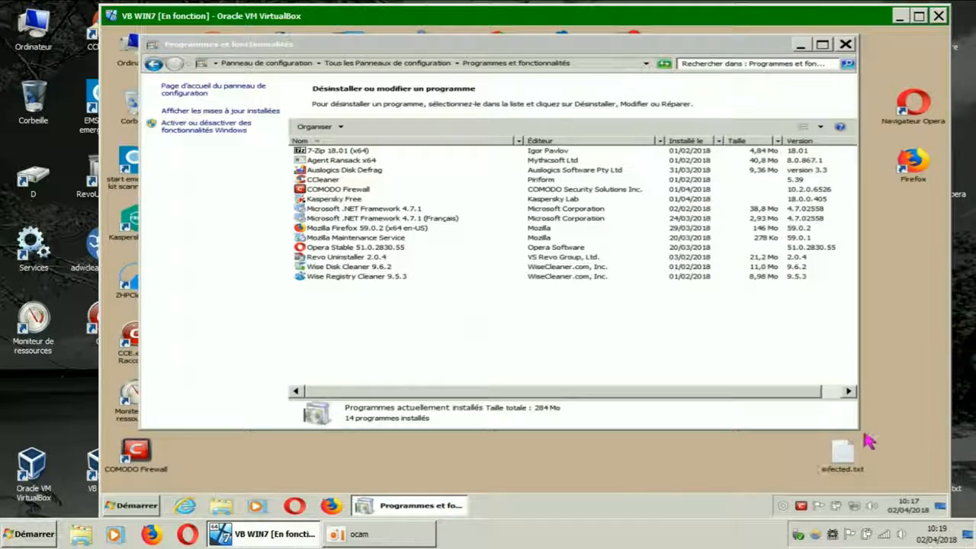
pyautogui.moveTo(856, 428); pyautogui.dragTo(881, 490)
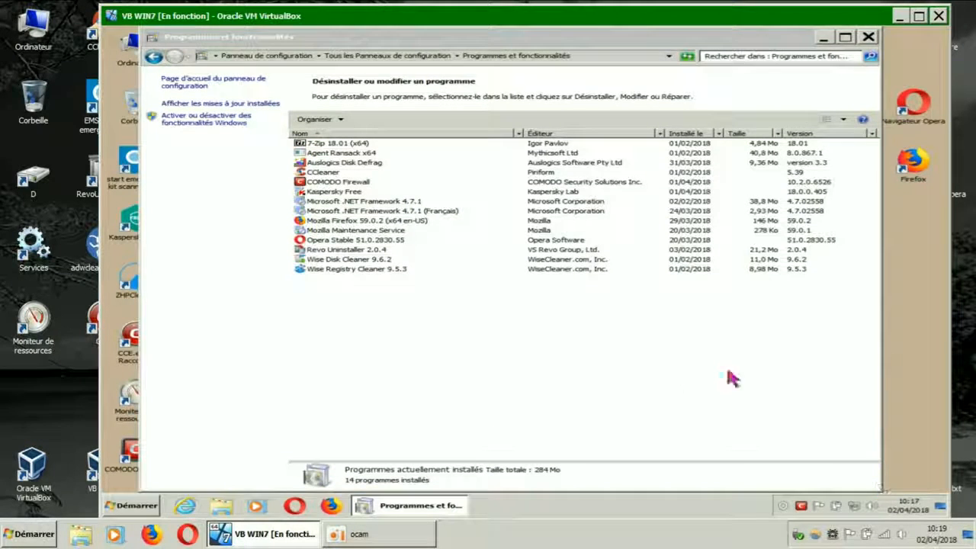
pyautogui.click(219, 125)
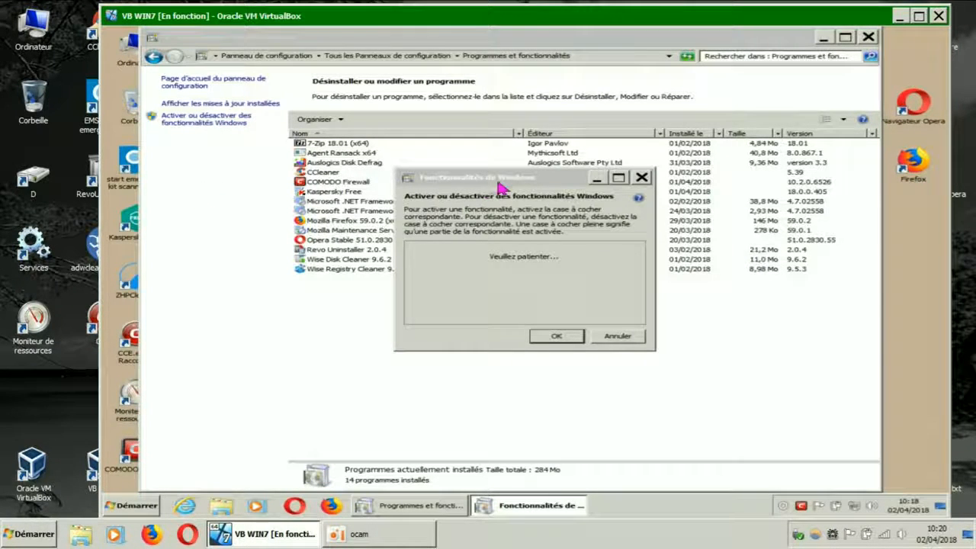
pyautogui.moveTo(508, 182); pyautogui.dragTo(430, 145)
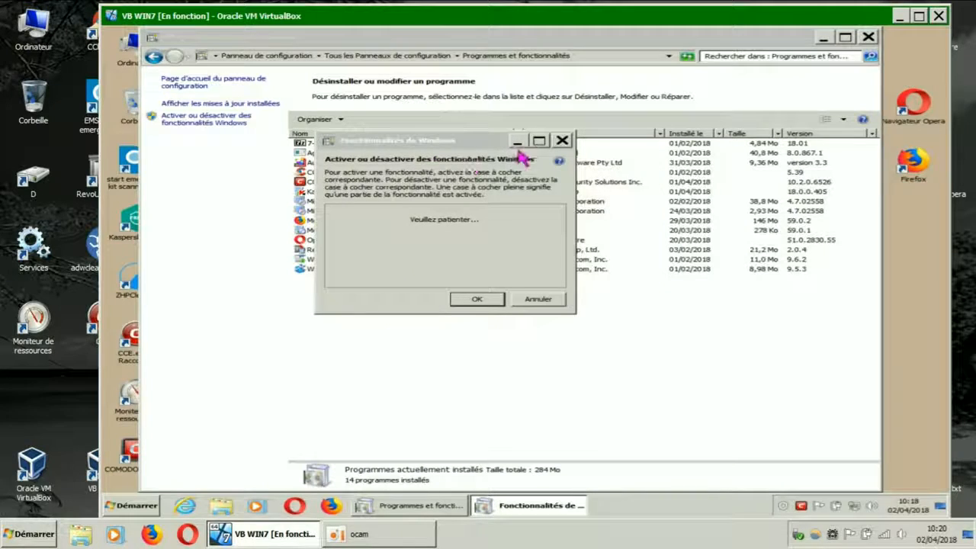
pyautogui.click(543, 139)
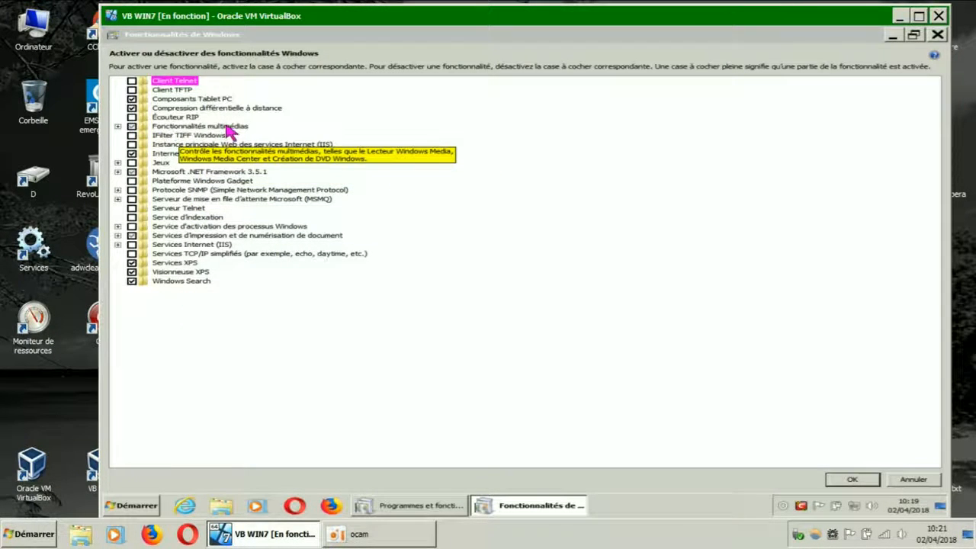
# Disable "Lecteur Windows Media" under Fonctionnalités multimédias and accept the warning.
pyautogui.click(118, 126)
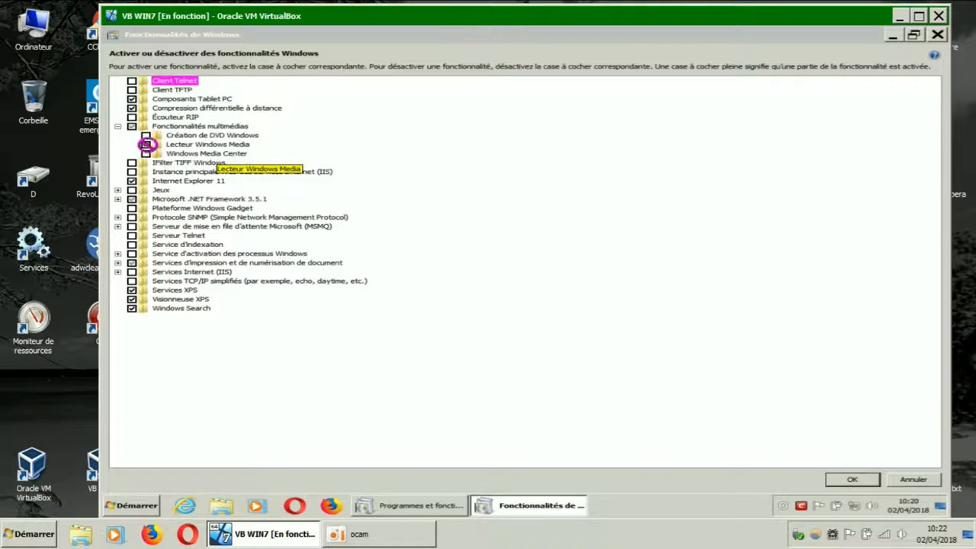
pyautogui.click(145, 144)
pyautogui.click(570, 282)
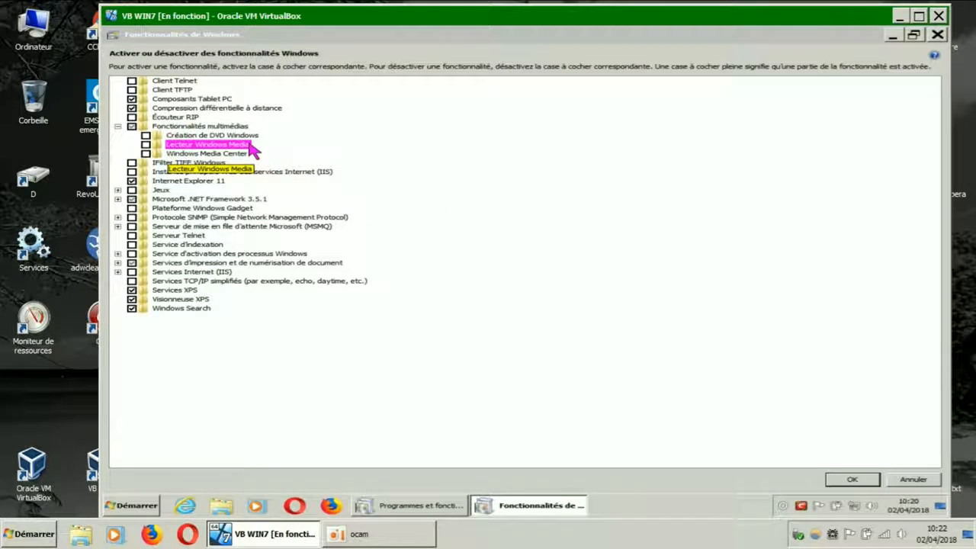
# Expand the Jeux feature group, and apply the Windows feature changes with the restart option "Redémarrer ultérieurement".
pyautogui.click(117, 190)
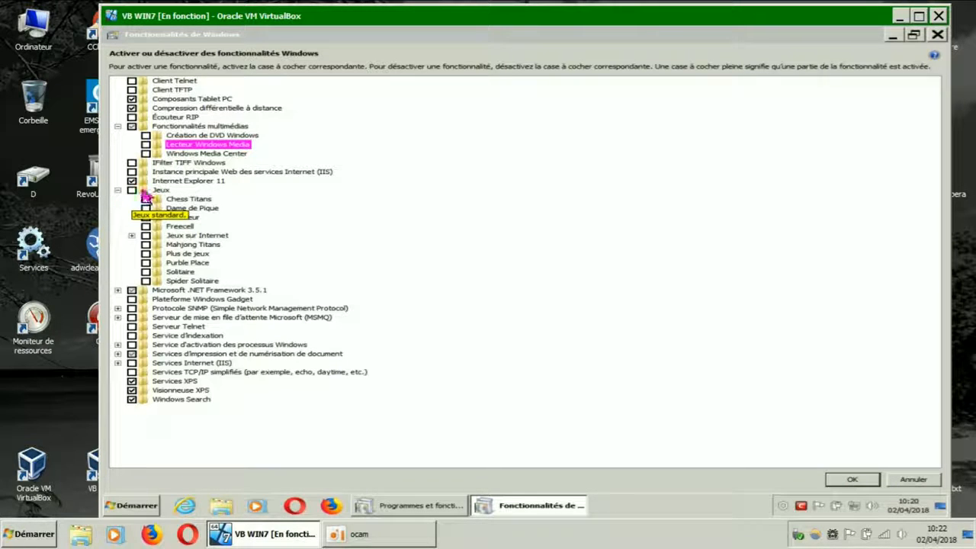
pyautogui.click(135, 192)
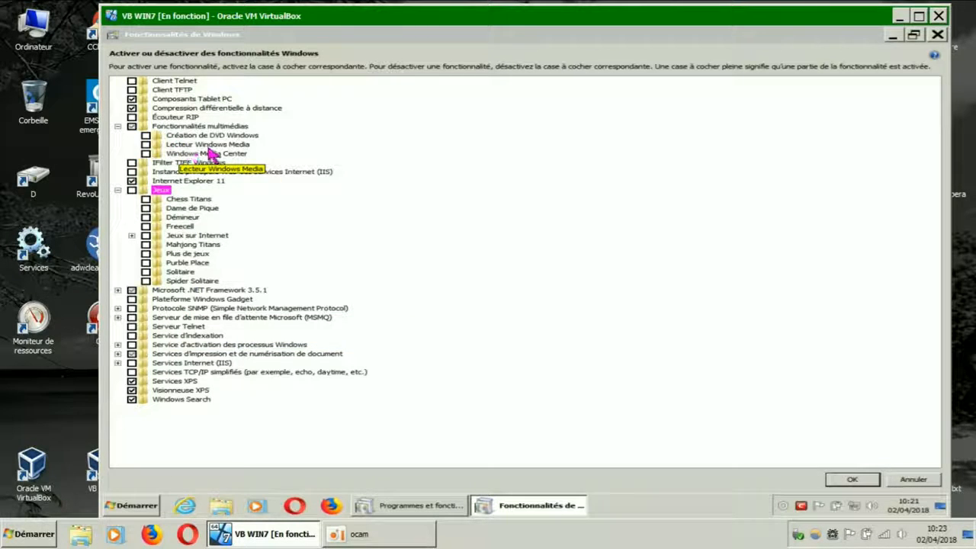
pyautogui.click(850, 482)
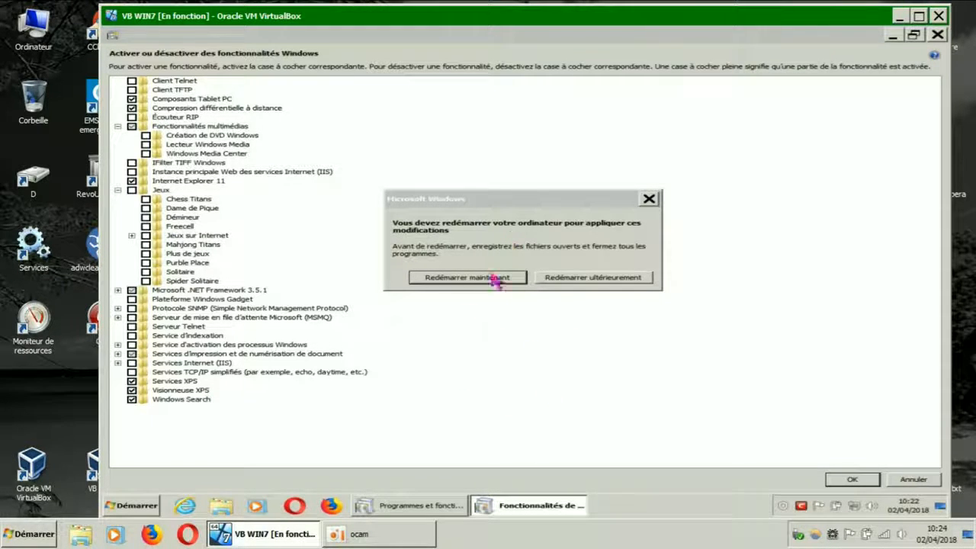
pyautogui.click(560, 279)
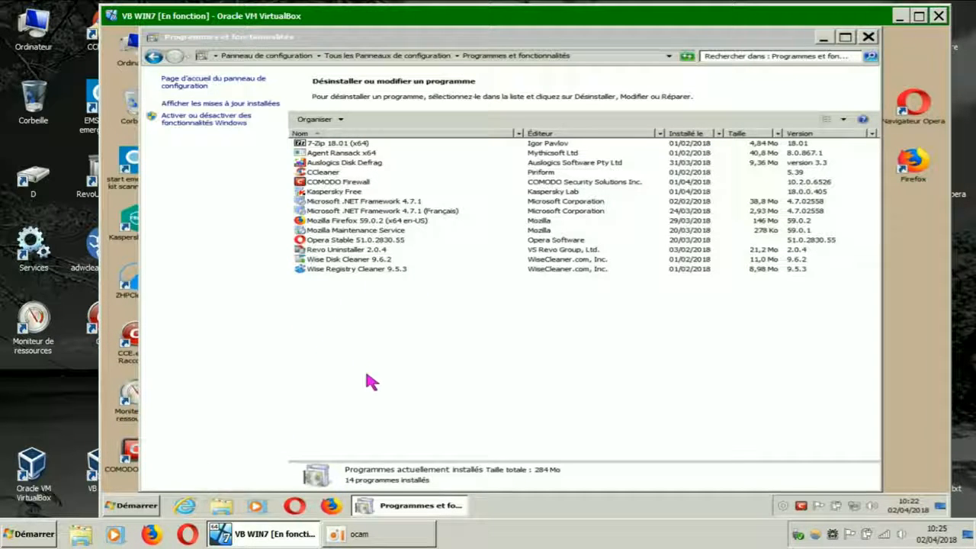
# Close the Windows features and Programmes et fonctionnalités windows, and restart the virtual machine's Windows.
pyautogui.click(217, 120)
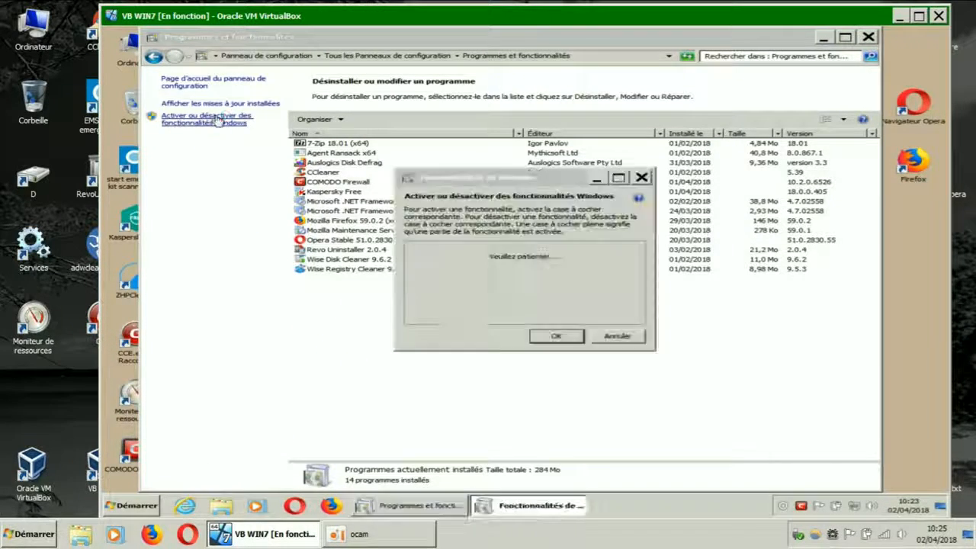
pyautogui.click(641, 178)
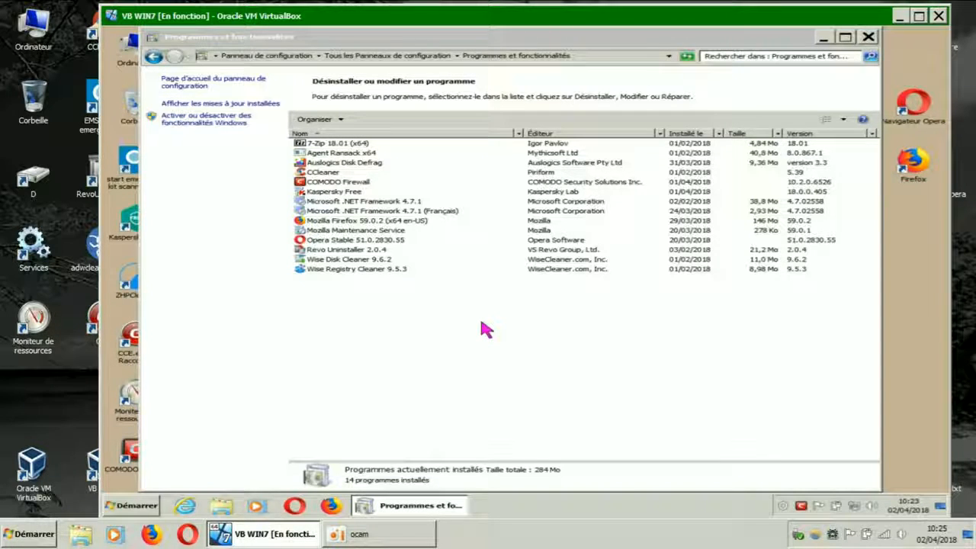
pyautogui.click(868, 37)
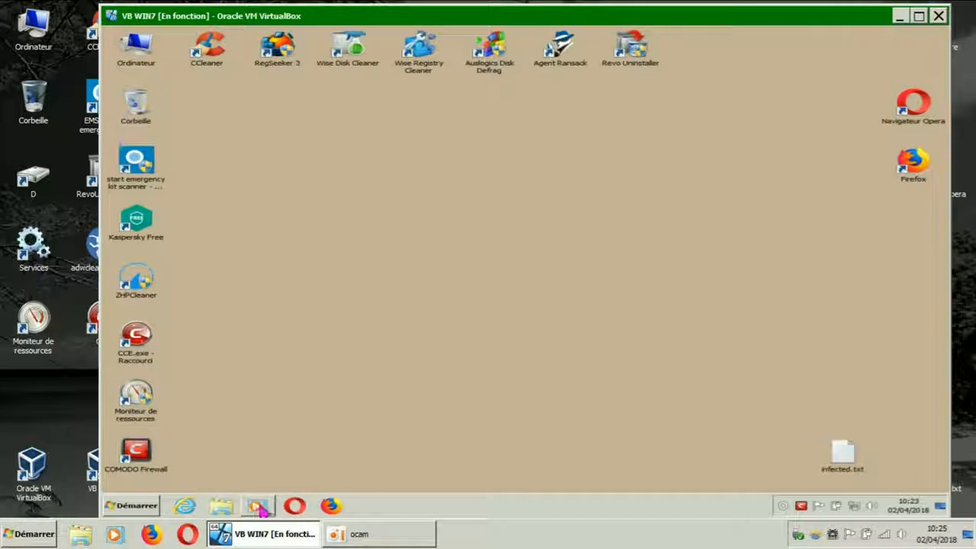
pyautogui.click(160, 503)
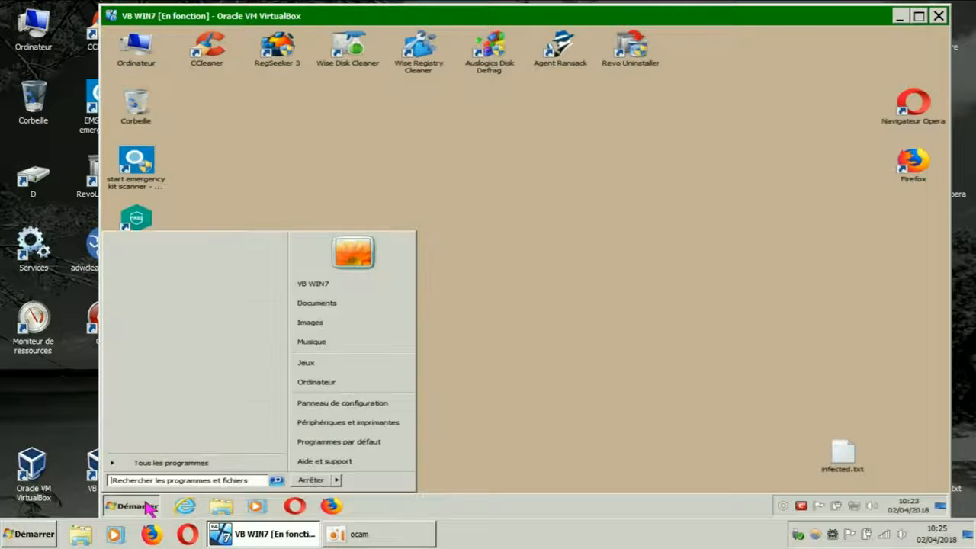
pyautogui.click(336, 480)
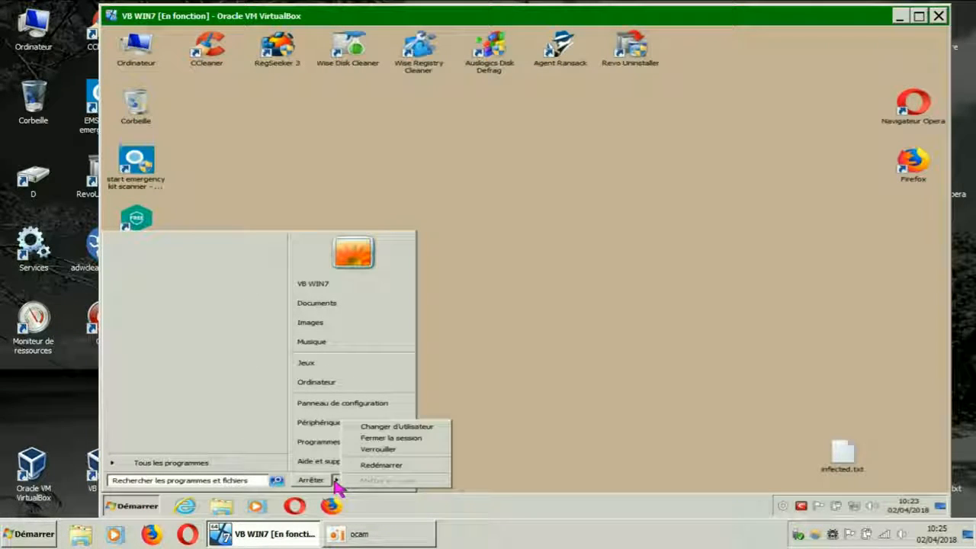
pyautogui.click(371, 466)
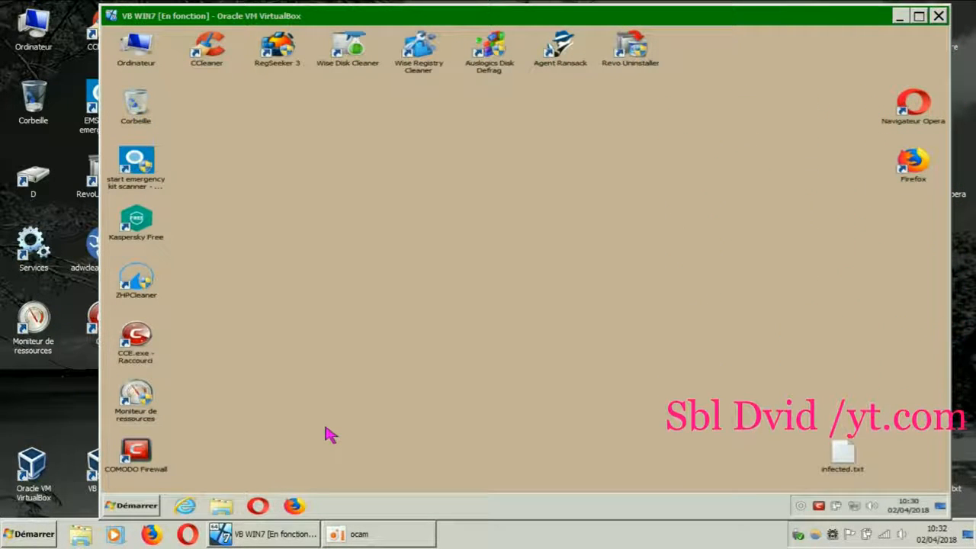
# Check the Resource Monitor's processes, sorted by image name in descending order, for wmpnetwk.exe, and close the monitor.
pyautogui.click(144, 402)
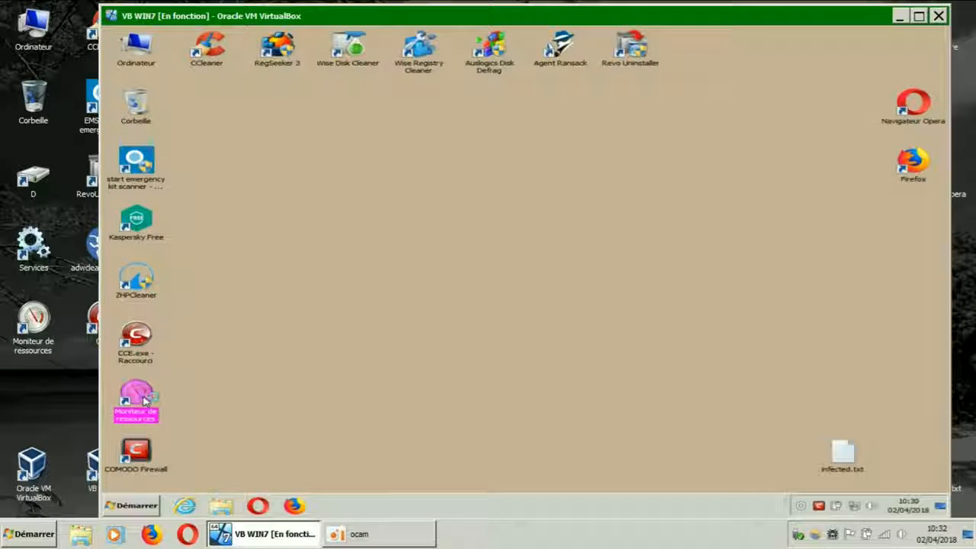
pyautogui.doubleClick(137, 398)
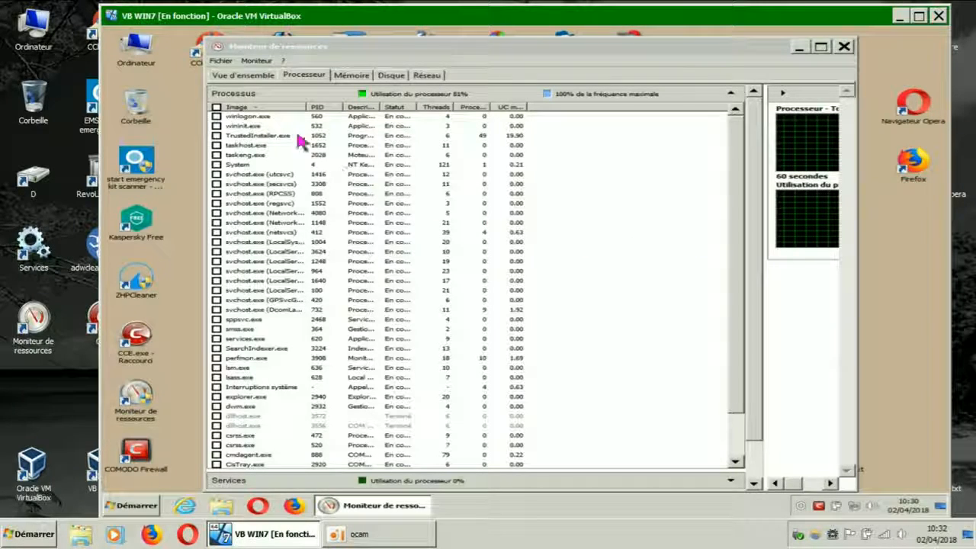
pyautogui.click(266, 109)
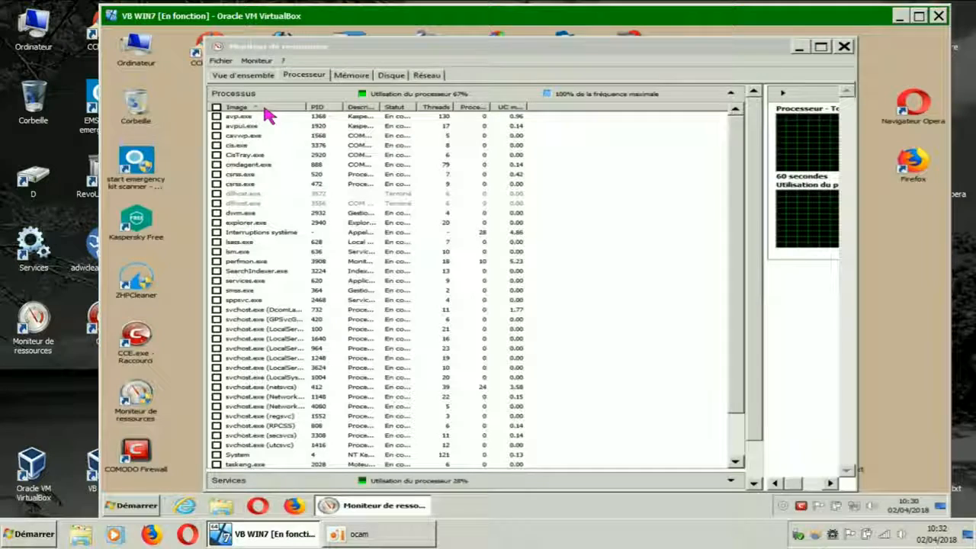
pyautogui.click(266, 109)
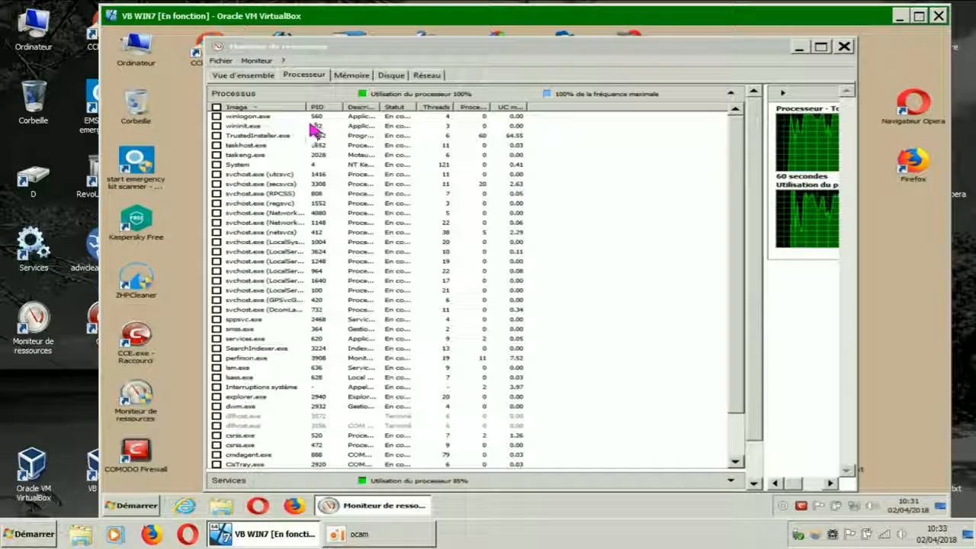
pyautogui.rightClick(258, 116)
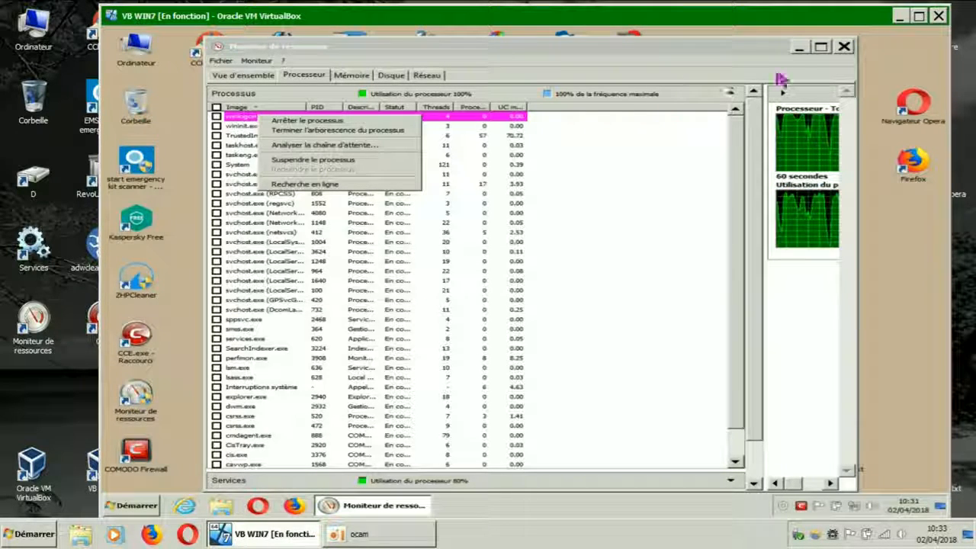
pyautogui.click(845, 47)
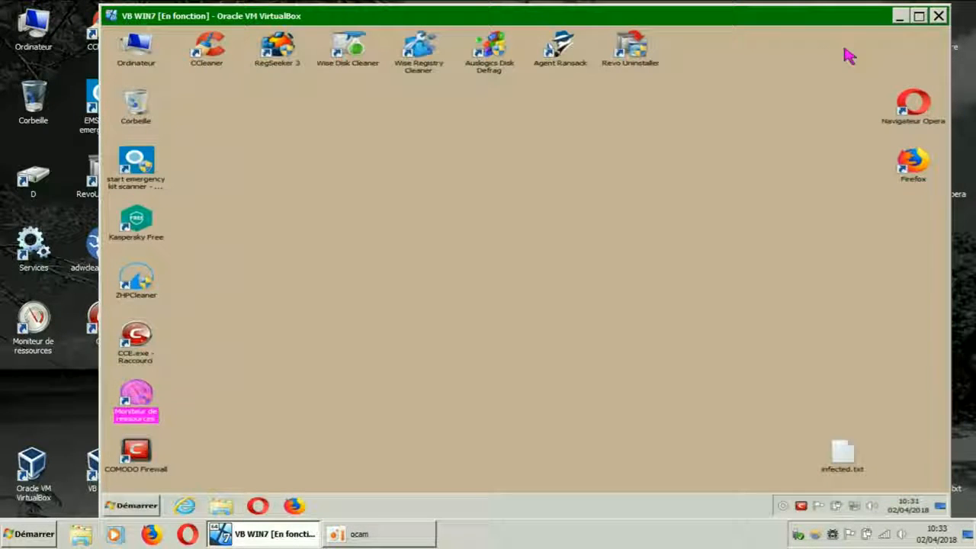
pyautogui.click(375, 353)
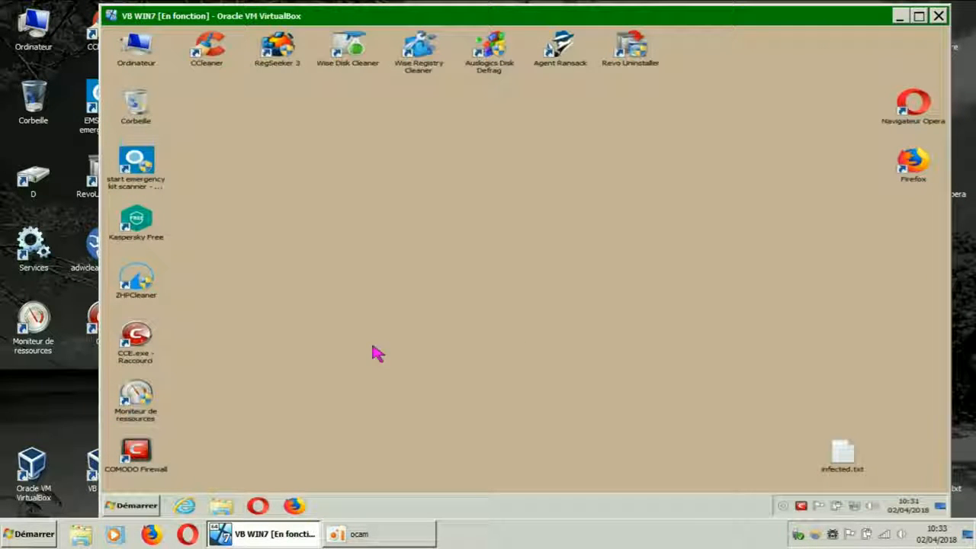